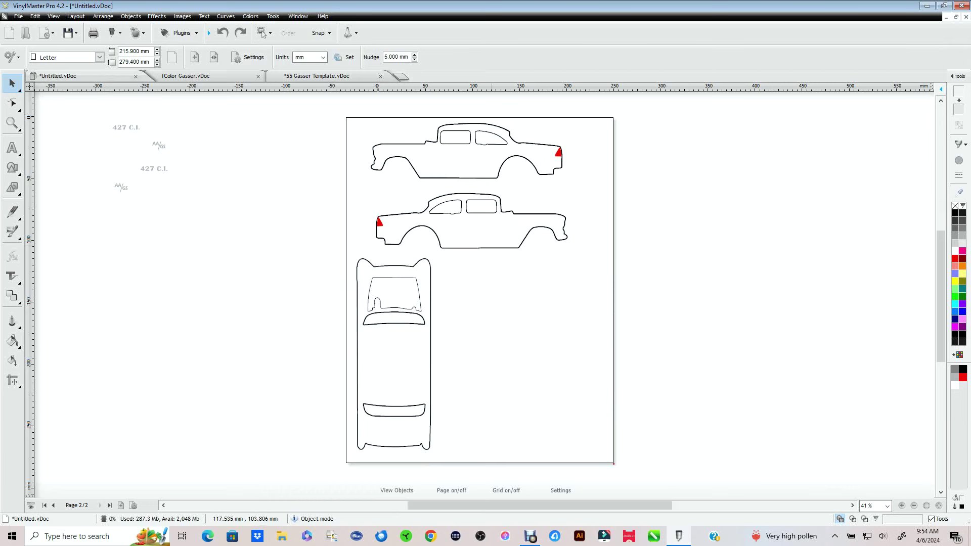
# Fill both side-view car bodies and the top-view car body with black
pyautogui.moveTo(497, 251)
pyautogui.click(443, 163)
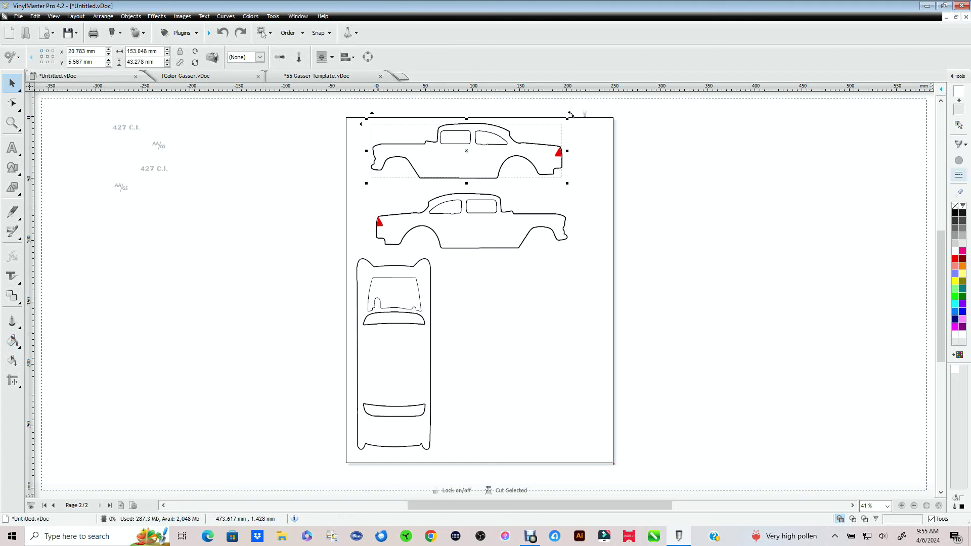
pyautogui.click(955, 213)
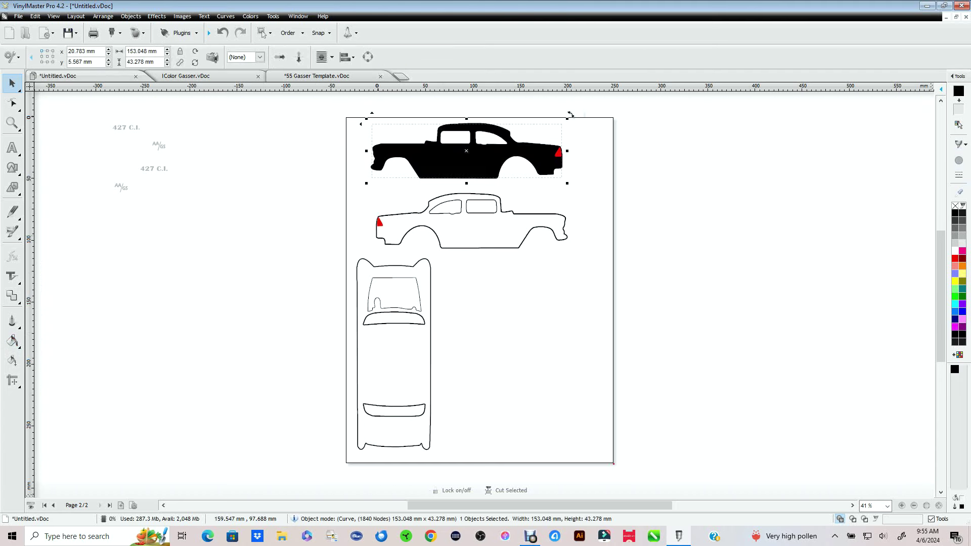
pyautogui.click(505, 227)
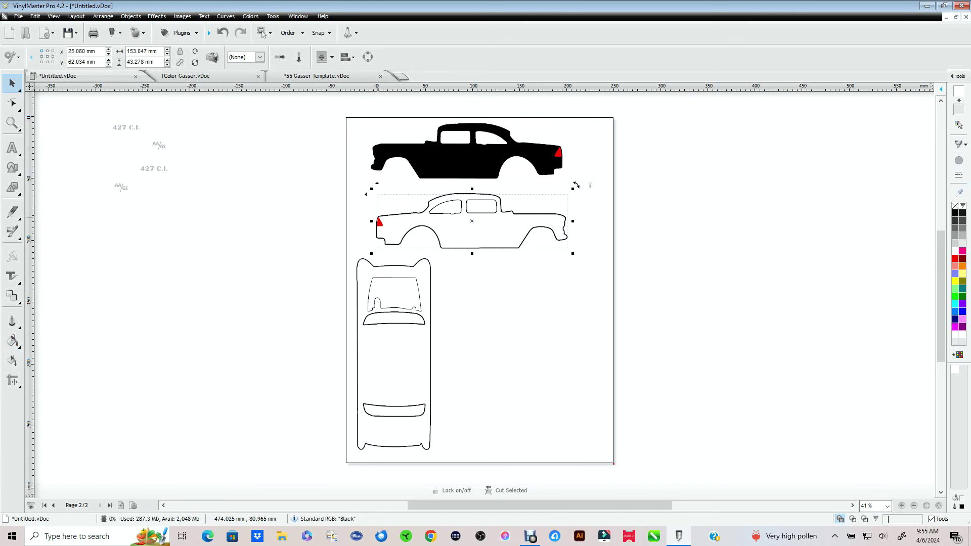
pyautogui.click(955, 213)
pyautogui.press('Tab')
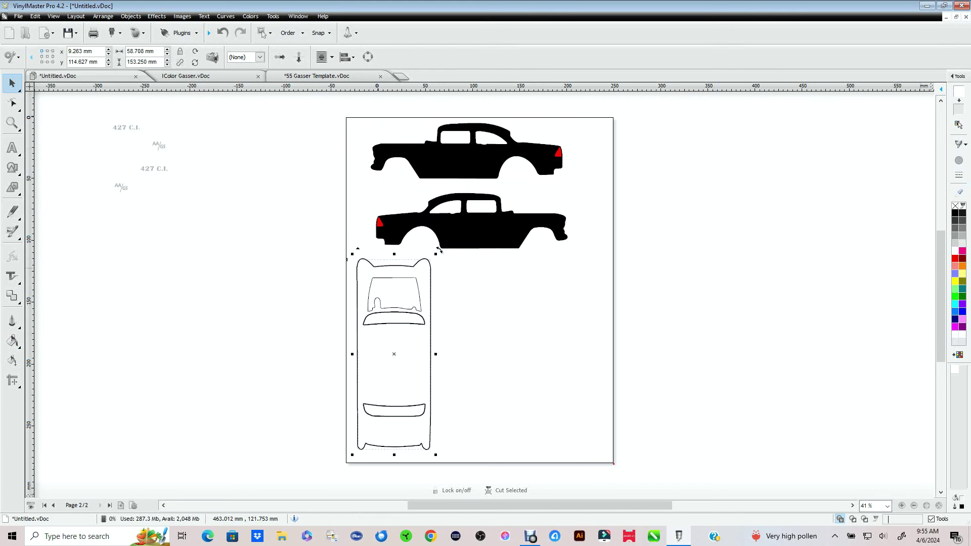
pyautogui.click(955, 213)
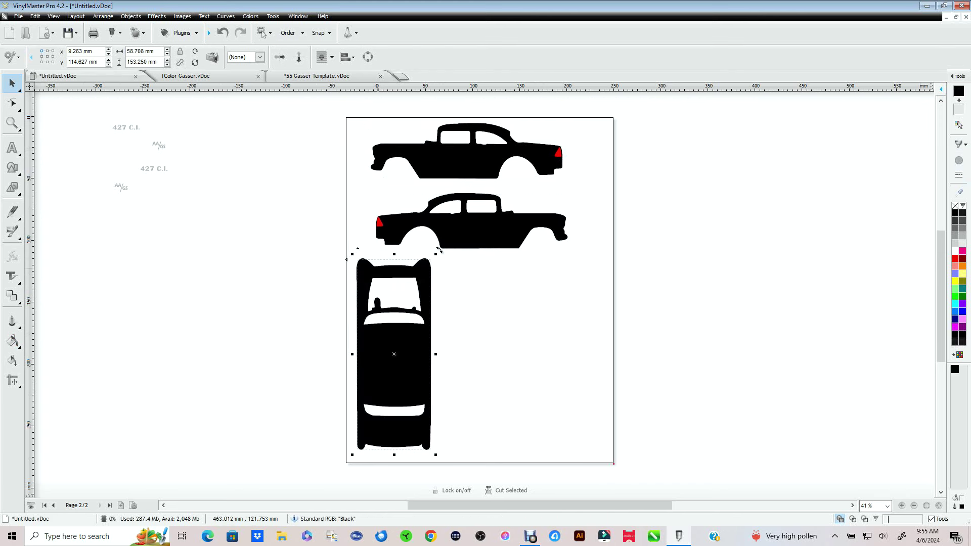
pyautogui.press('Escape')
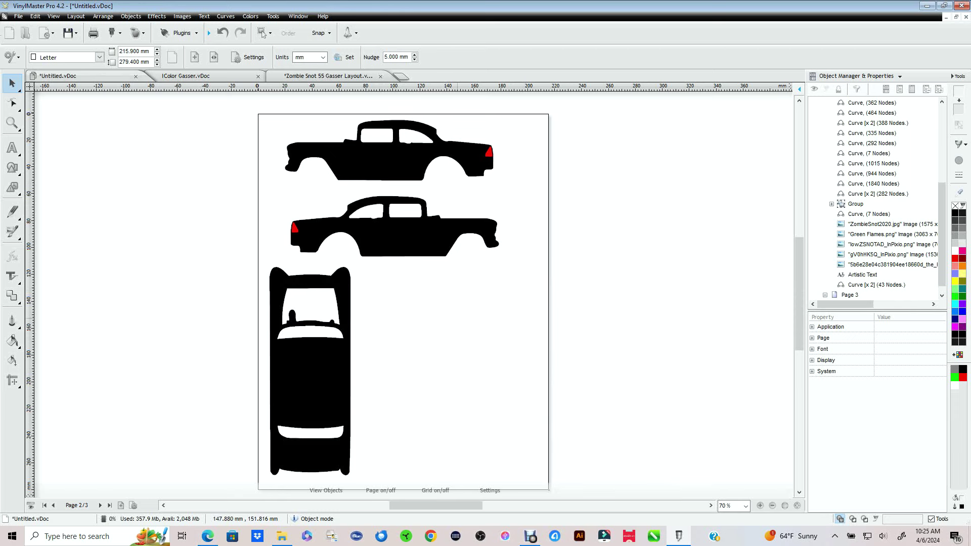
# Paste the copied Zombie Snot label image onto the page beside the top-view car
pyautogui.rightClick(457, 319)
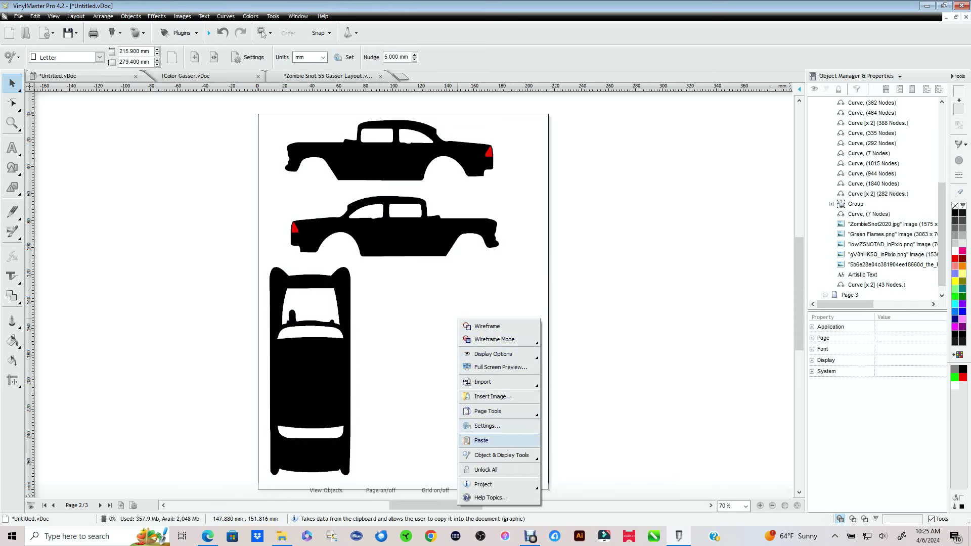
pyautogui.click(481, 440)
pyautogui.scroll(3, 475, 383)
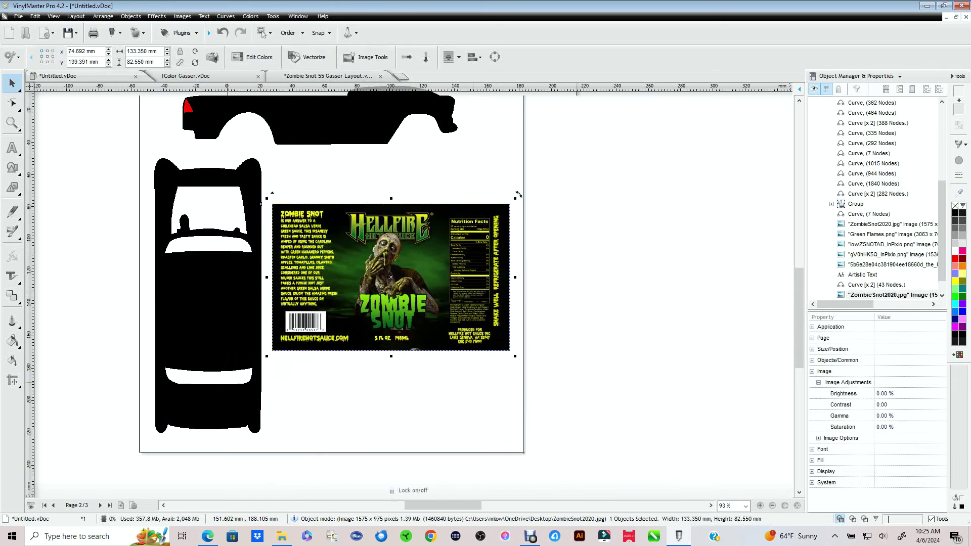
pyautogui.scroll(3, 416, 302)
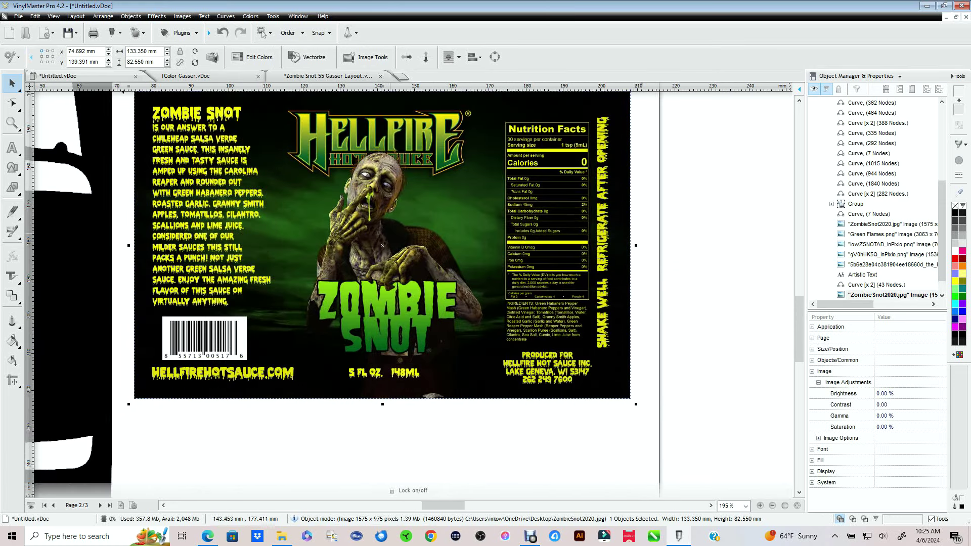
pyautogui.scroll(2, 639, 155)
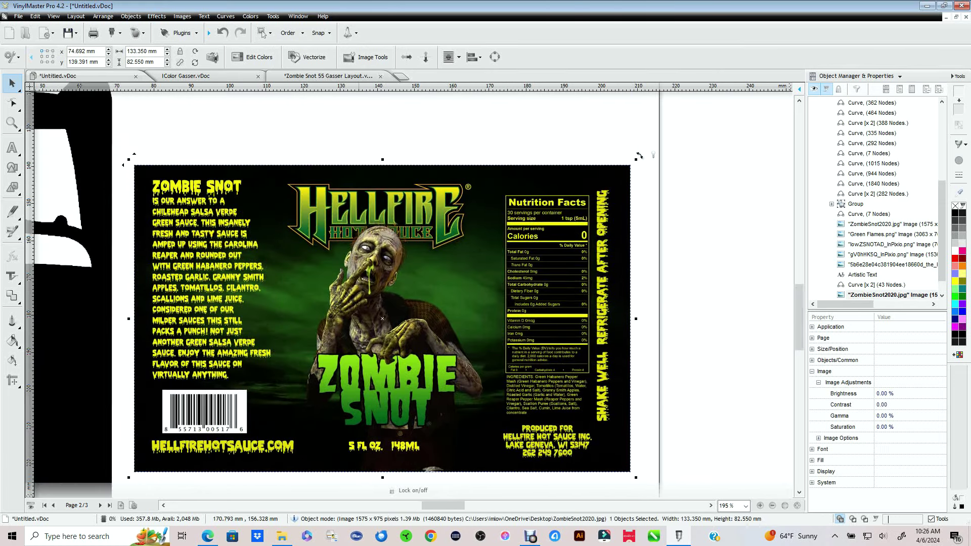
pyautogui.scroll(-7, 639, 156)
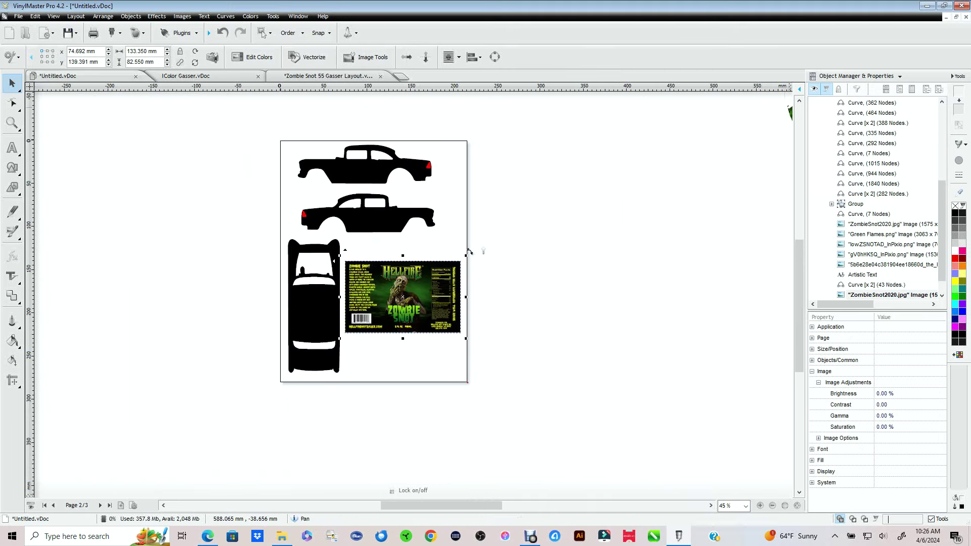
# Move the label image off the page and bring the green flames image onto it, scaled to about 103 mm wide
pyautogui.scroll(-1, 460, 257)
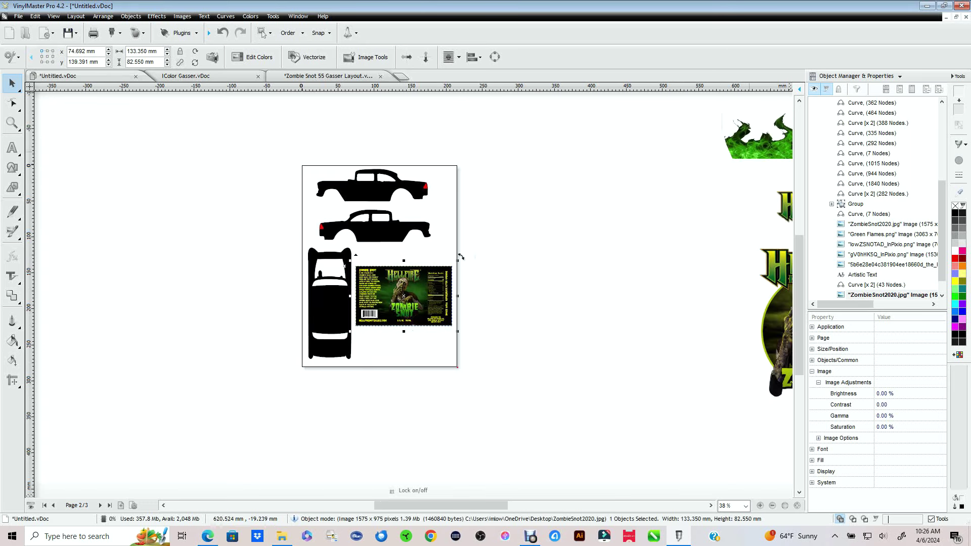
pyautogui.moveTo(758, 142); pyautogui.dragTo(507, 213)
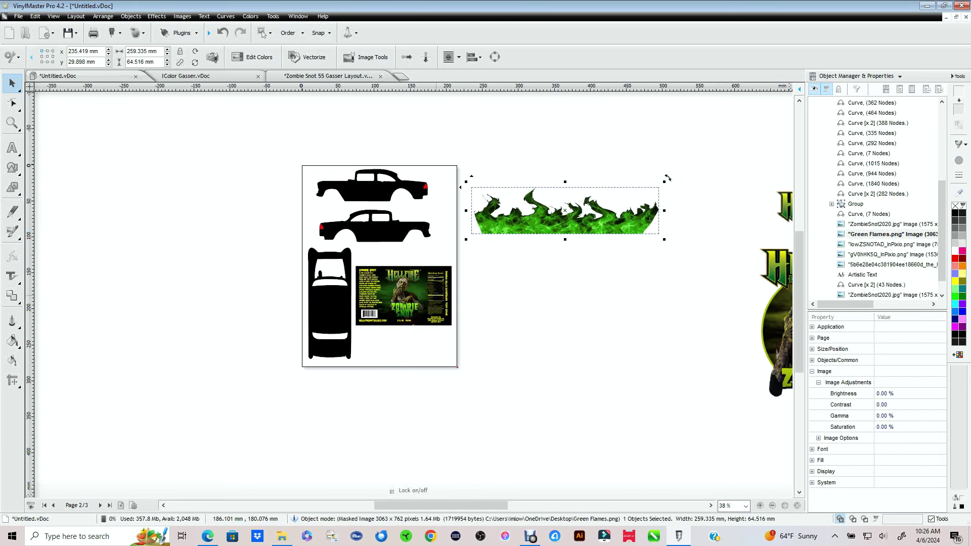
pyautogui.moveTo(436, 295); pyautogui.dragTo(642, 329)
pyautogui.moveTo(580, 229); pyautogui.dragTo(464, 279)
pyautogui.scroll(3, 538, 279)
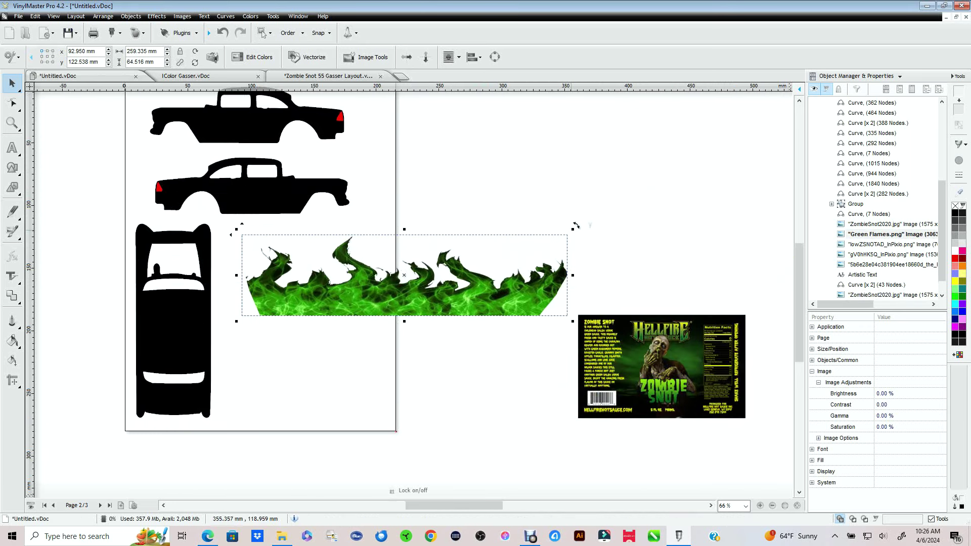
pyautogui.moveTo(573, 227); pyautogui.dragTo(372, 284)
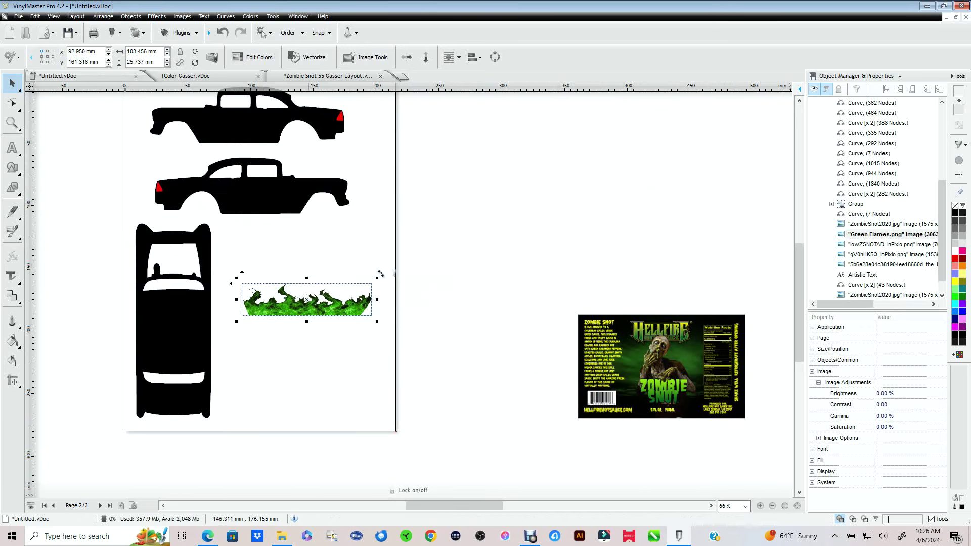
# Place the green flames along the lower edge of the second side-view car, scaled to about 75 mm wide
pyautogui.moveTo(317, 305); pyautogui.dragTo(284, 215)
pyautogui.scroll(2, 284, 215)
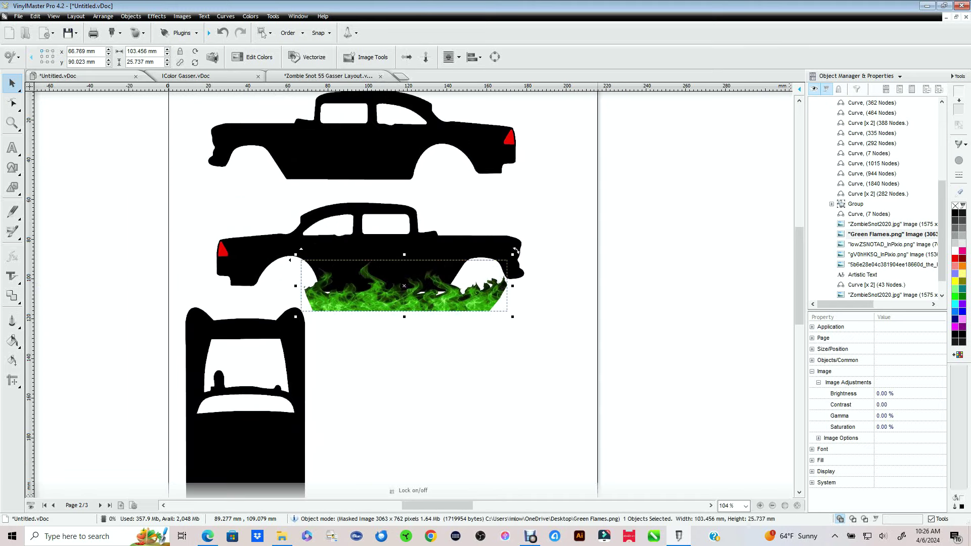
pyautogui.scroll(2, 418, 295)
pyautogui.moveTo(614, 208); pyautogui.dragTo(491, 245)
pyautogui.moveTo(303, 267); pyautogui.dragTo(311, 221)
pyautogui.moveTo(310, 264); pyautogui.dragTo(310, 263)
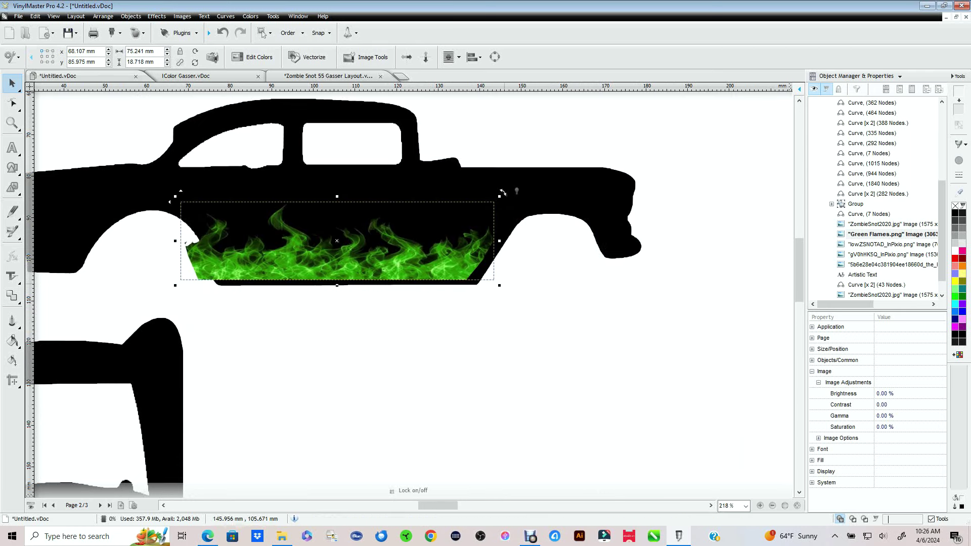
# Fit the flames between the second car's wheel arches, about 74 mm wide and 19.5 mm high, against the lower body edge
pyautogui.moveTo(502, 192); pyautogui.dragTo(515, 192)
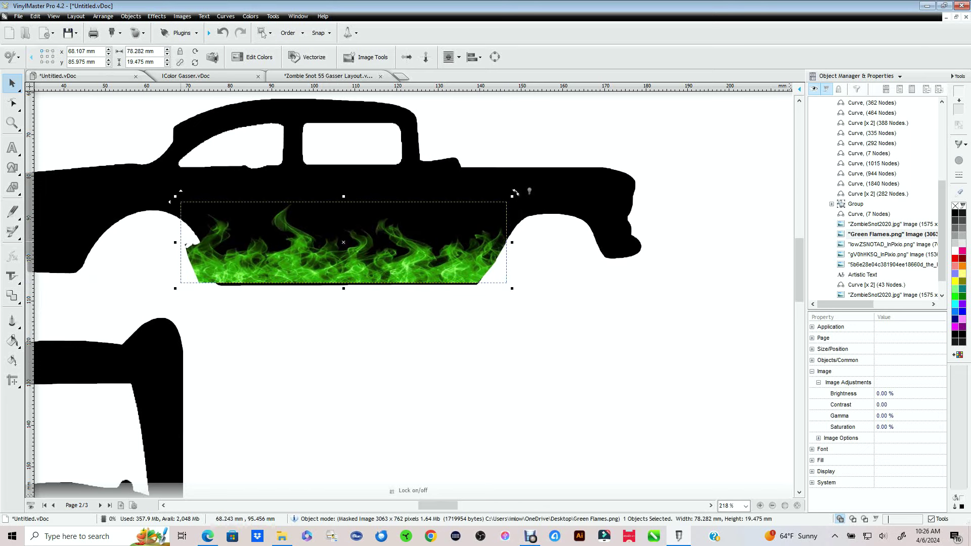
pyautogui.moveTo(176, 242); pyautogui.dragTo(199, 245)
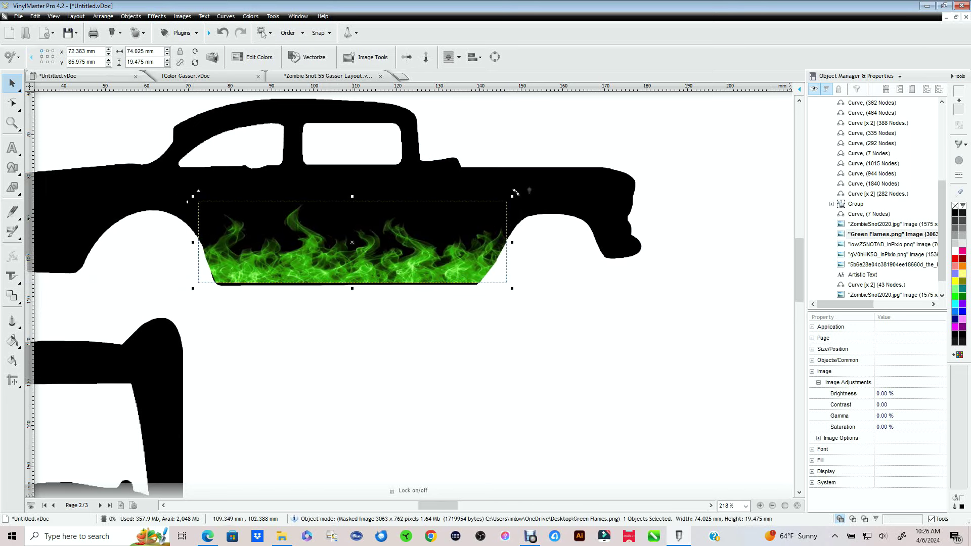
pyautogui.scroll(2, 514, 192)
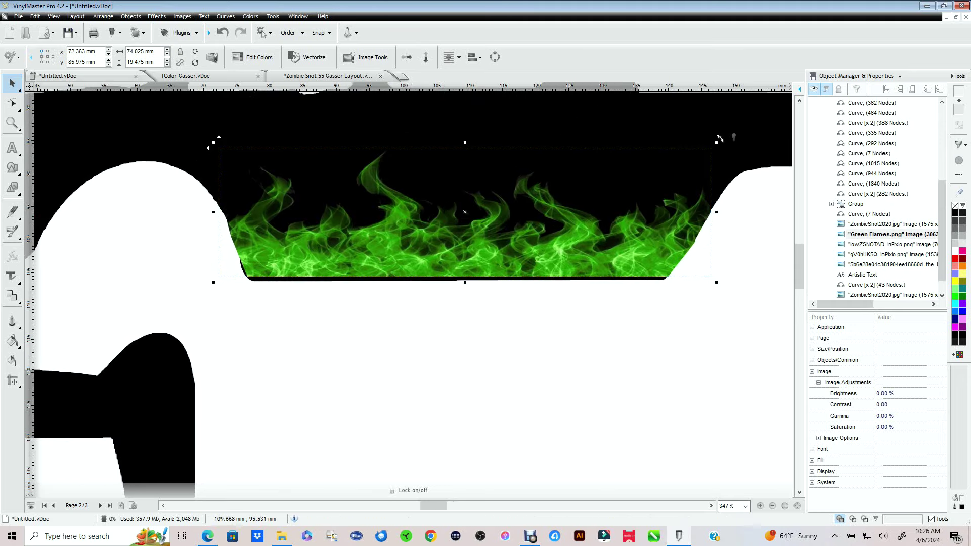
pyautogui.moveTo(466, 210); pyautogui.dragTo(466, 213)
pyautogui.moveTo(657, 215); pyautogui.dragTo(657, 214)
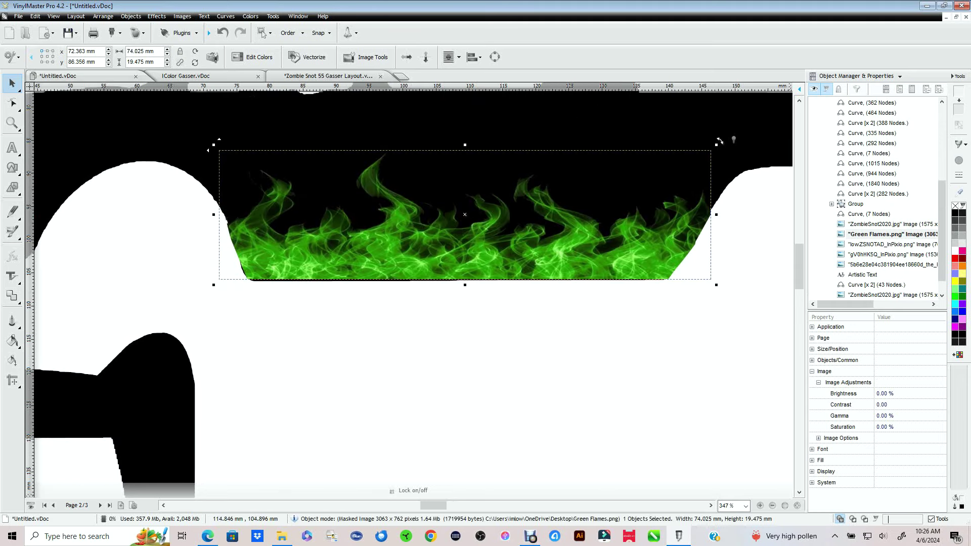
# Stretch the flames on the second car upward to about 22 mm high
pyautogui.scroll(-2, 506, 356)
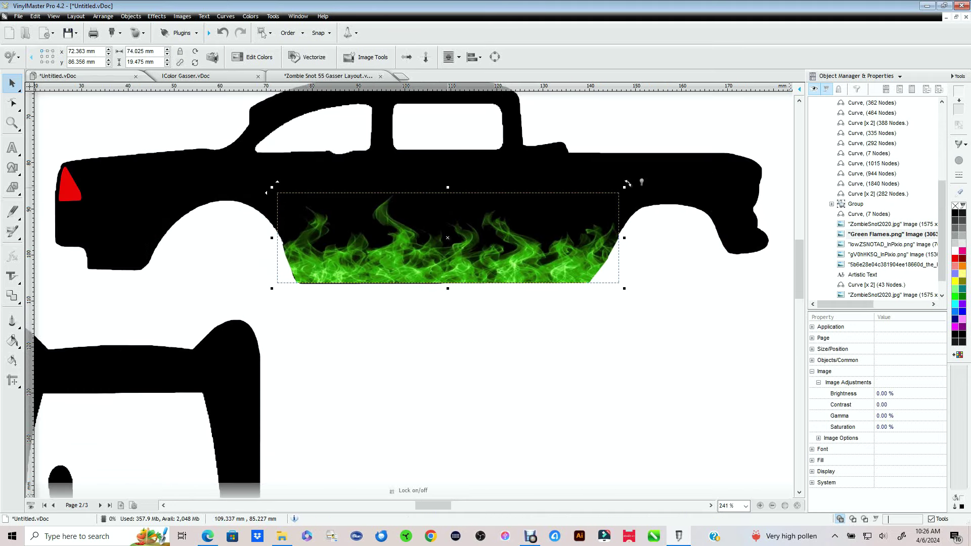
pyautogui.moveTo(627, 183); pyautogui.dragTo(627, 172)
pyautogui.click(510, 322)
pyautogui.scroll(-3, 510, 322)
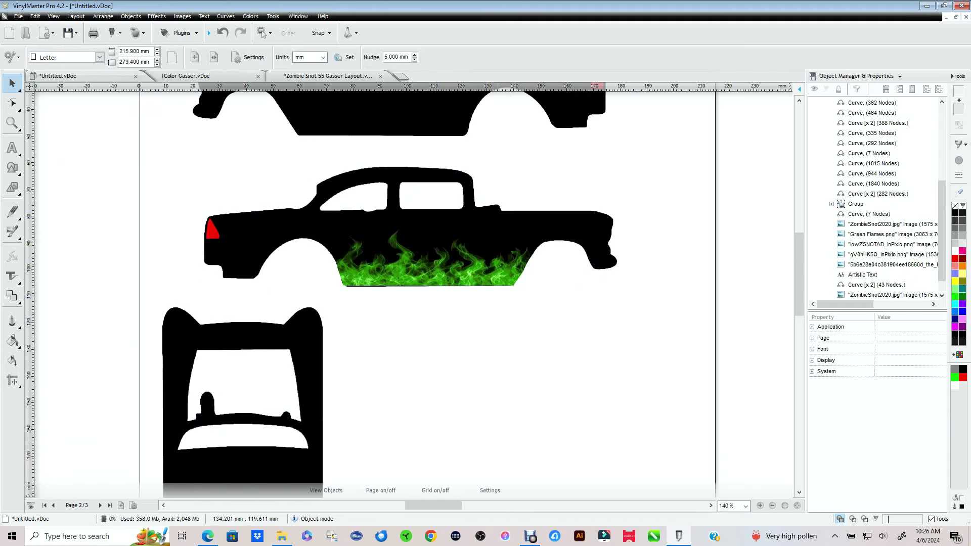
# Copy the fitted flames and place the copy on the lower body of the upper side-view car
pyautogui.click(427, 276)
pyautogui.rightClick(428, 275)
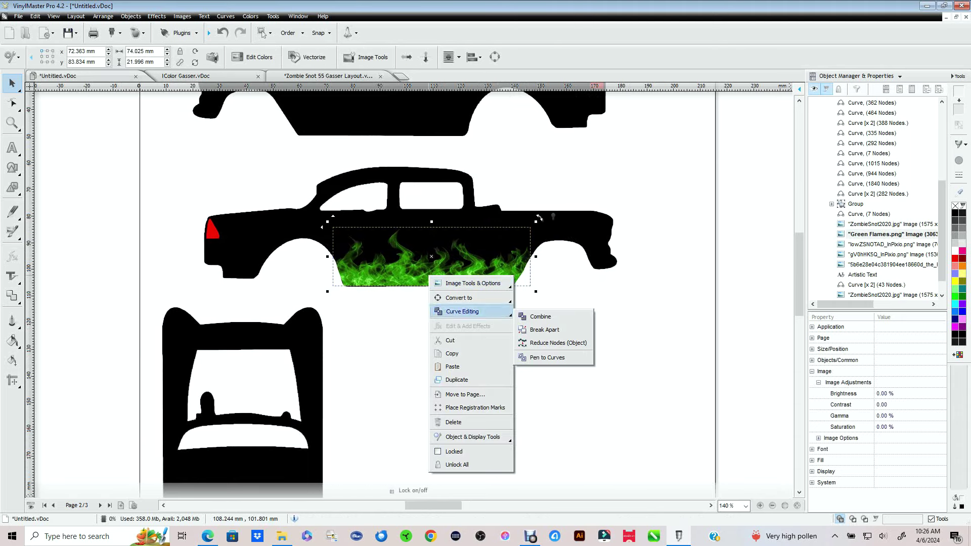
pyautogui.click(451, 354)
pyautogui.rightClick(551, 333)
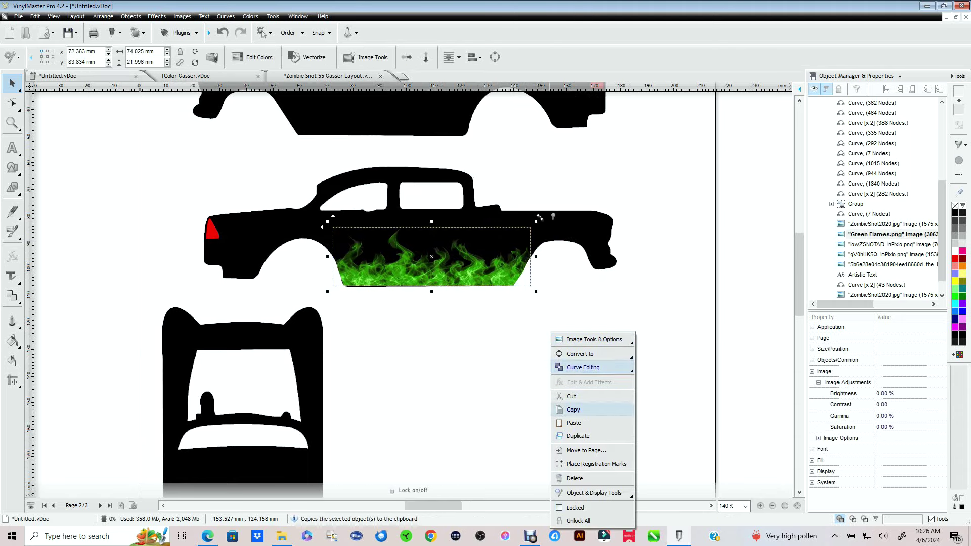
pyautogui.click(573, 422)
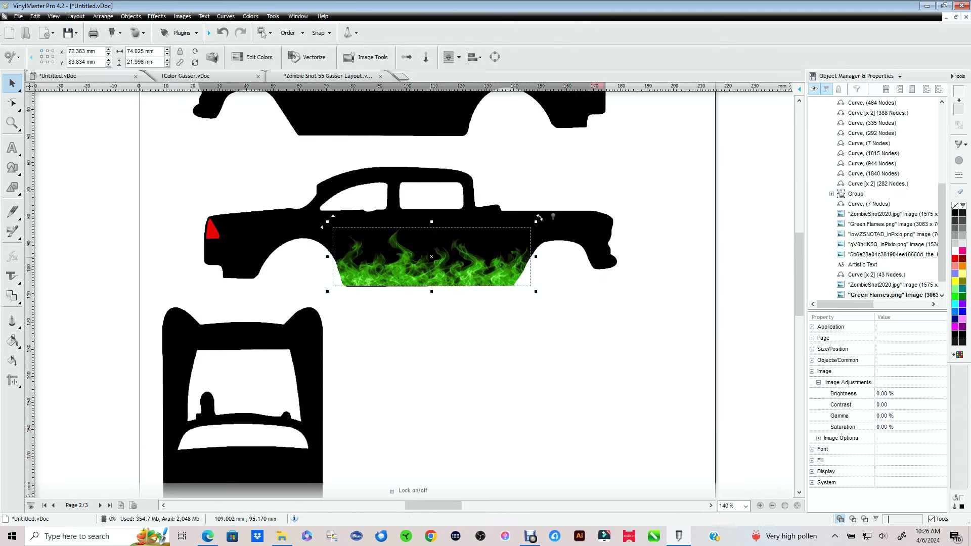
pyautogui.moveTo(432, 257); pyautogui.dragTo(398, 126)
pyautogui.scroll(1, 402, 129)
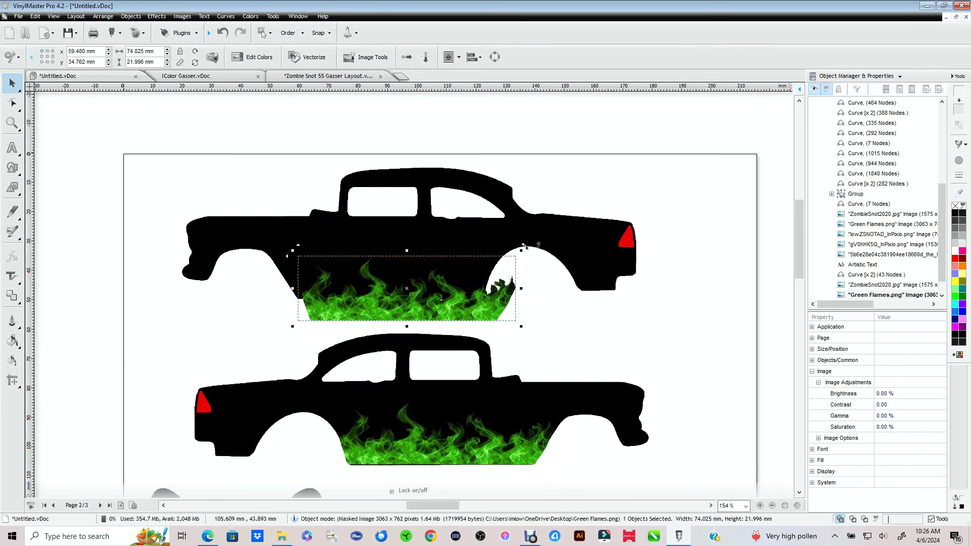
# Mirror the copied flames horizontally and fit them between the upper car's wheel arches along the bottom edge, about 73.8 mm wide
pyautogui.click(406, 56)
pyautogui.moveTo(524, 246); pyautogui.dragTo(505, 225)
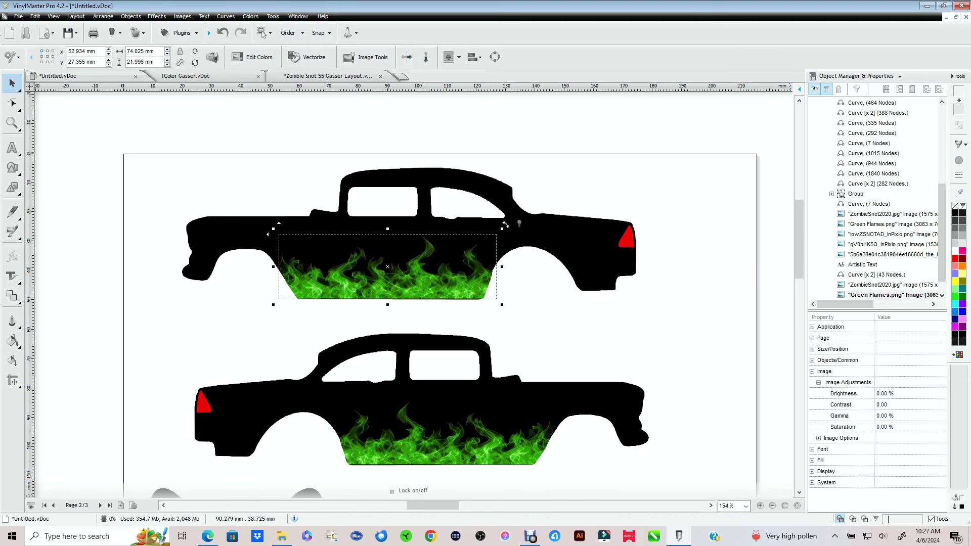
pyautogui.scroll(3, 544, 307)
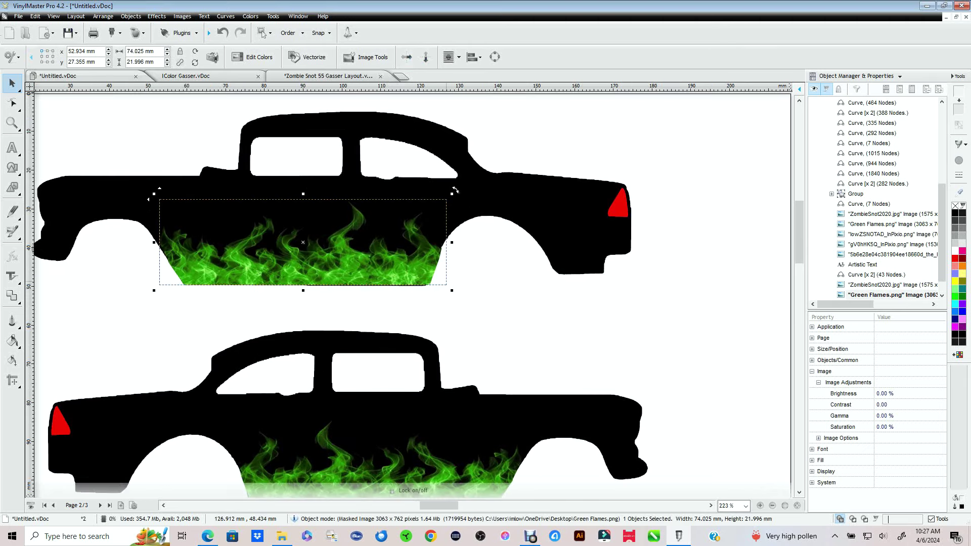
pyautogui.moveTo(418, 191); pyautogui.dragTo(417, 191)
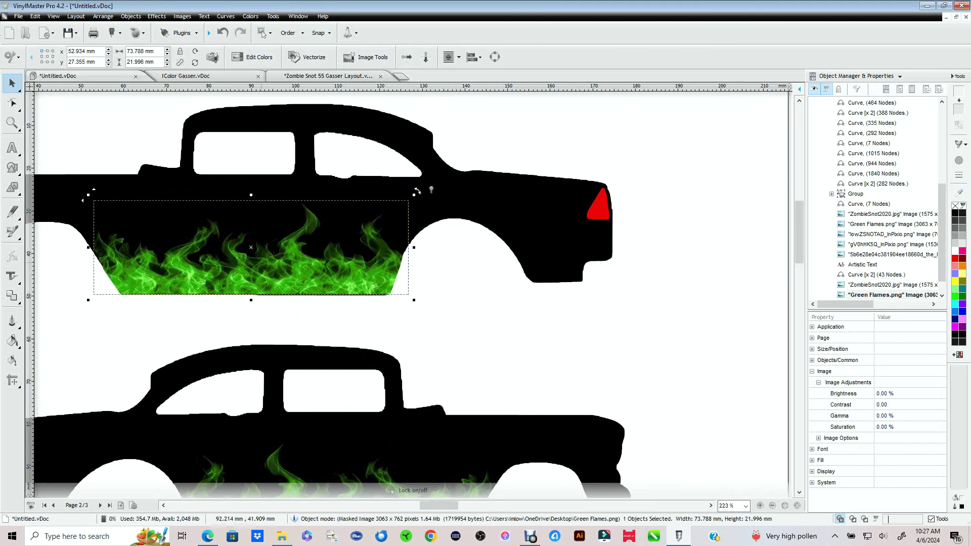
pyautogui.scroll(4, 416, 191)
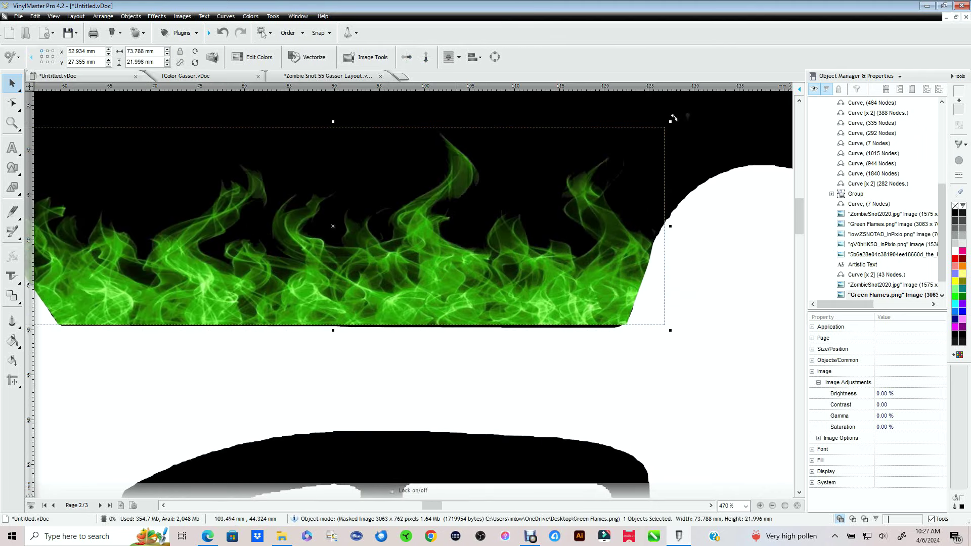
pyautogui.moveTo(672, 117); pyautogui.dragTo(672, 121)
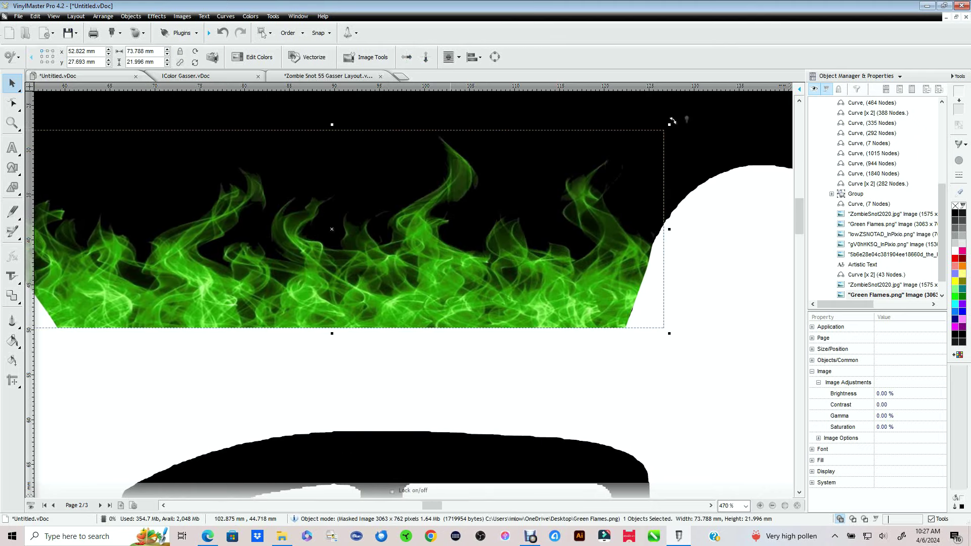
pyautogui.scroll(-5, 438, 328)
pyautogui.click(557, 347)
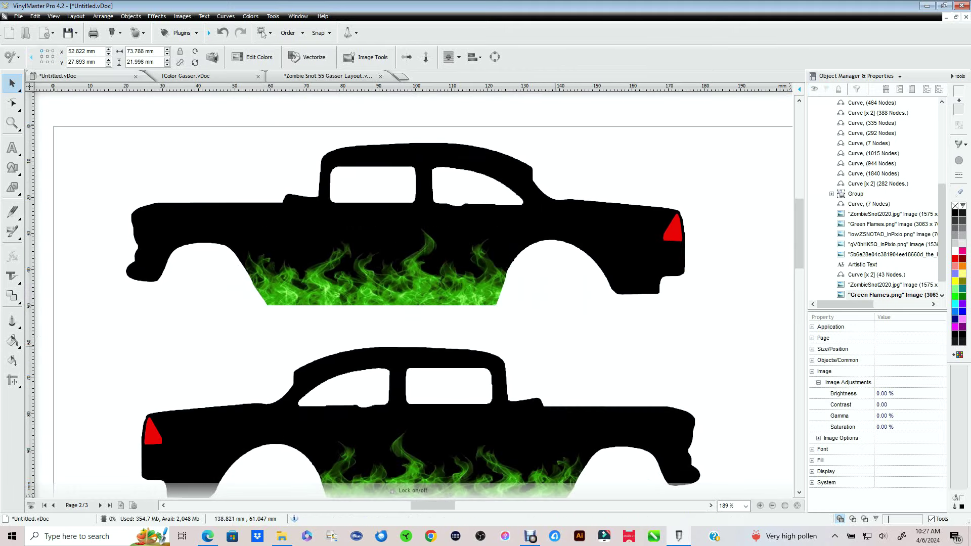
# Move the Zombie Snot label image back to the open area beside the top-view car, below the second side view
pyautogui.scroll(-4, 554, 347)
pyautogui.scroll(-2, 406, 290)
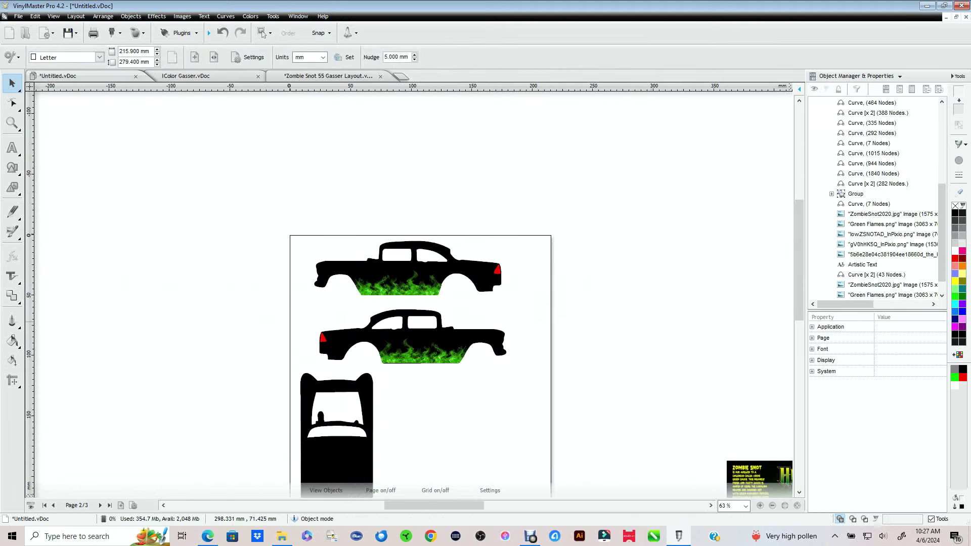
pyautogui.moveTo(738, 464); pyautogui.dragTo(433, 400)
pyautogui.scroll(2, 504, 425)
pyautogui.scroll(2, 632, 244)
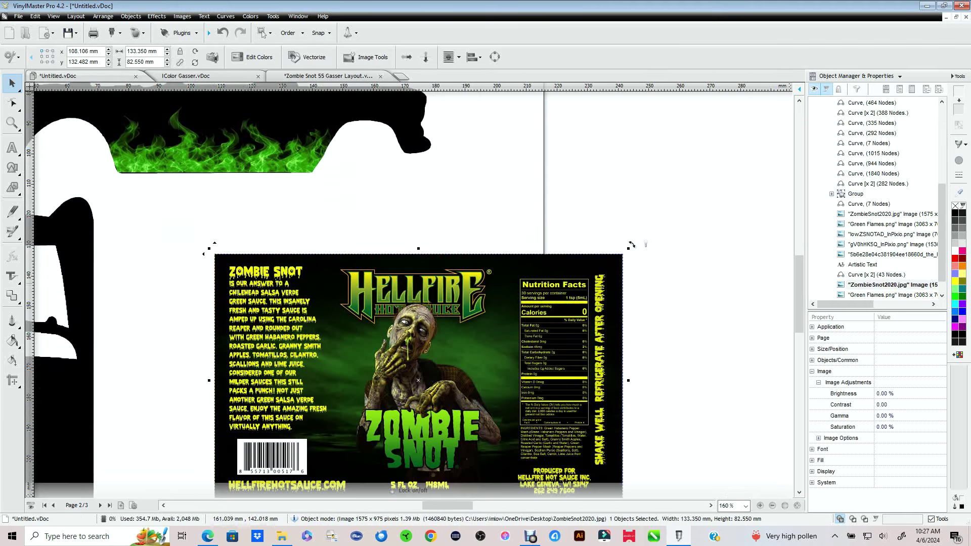
# Bring the Hellfire Hot Sauce logo onto the upper side-view car's door area and scale it down to about 65 mm wide
pyautogui.scroll(-10, 631, 245)
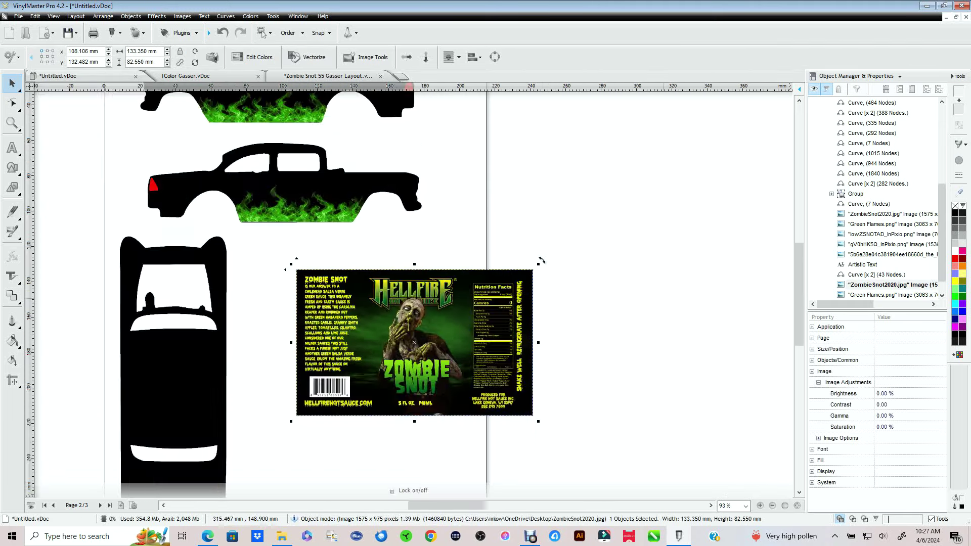
pyautogui.moveTo(680, 247); pyautogui.dragTo(470, 244)
pyautogui.scroll(5, 470, 244)
pyautogui.scroll(1, 358, 319)
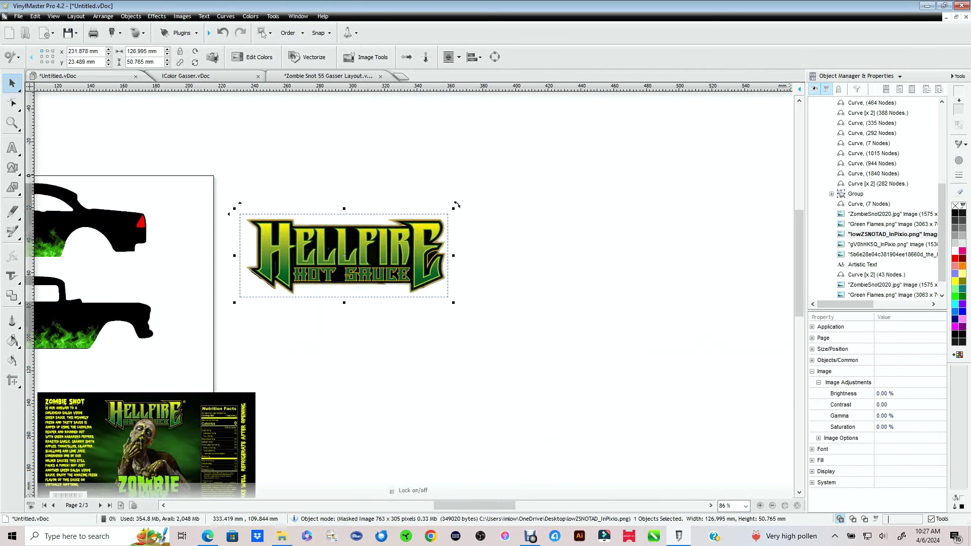
pyautogui.moveTo(456, 204); pyautogui.dragTo(191, 230)
pyautogui.scroll(2, 200, 235)
pyautogui.scroll(2, 714, 321)
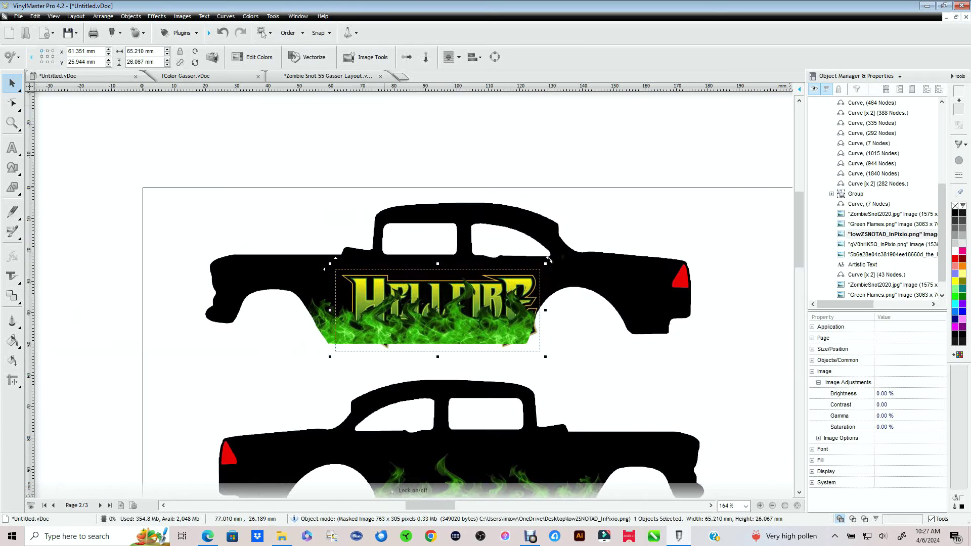
# Bring the Hellfire logo to the front, shrink it to about 57 mm wide and raise it over the upper car's flames
pyautogui.click(288, 33)
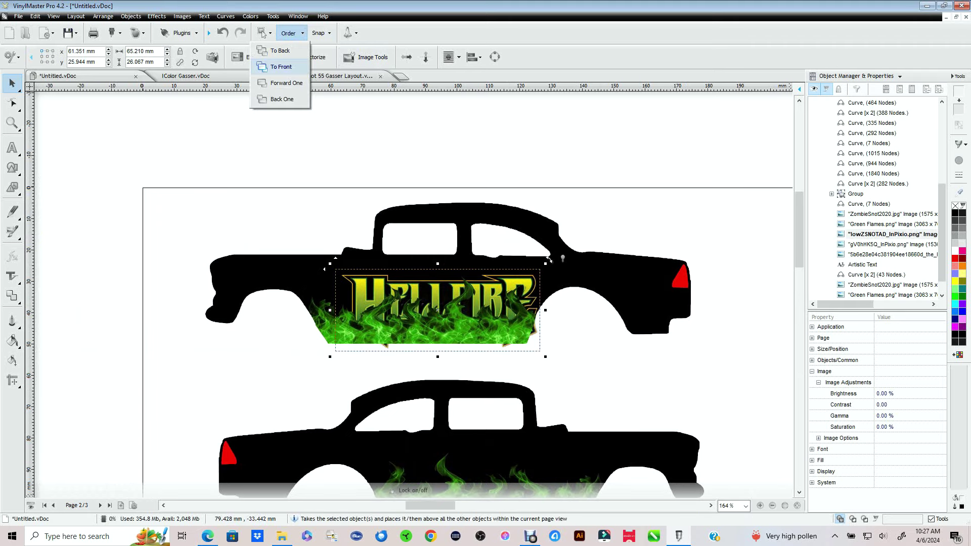
pyautogui.click(280, 66)
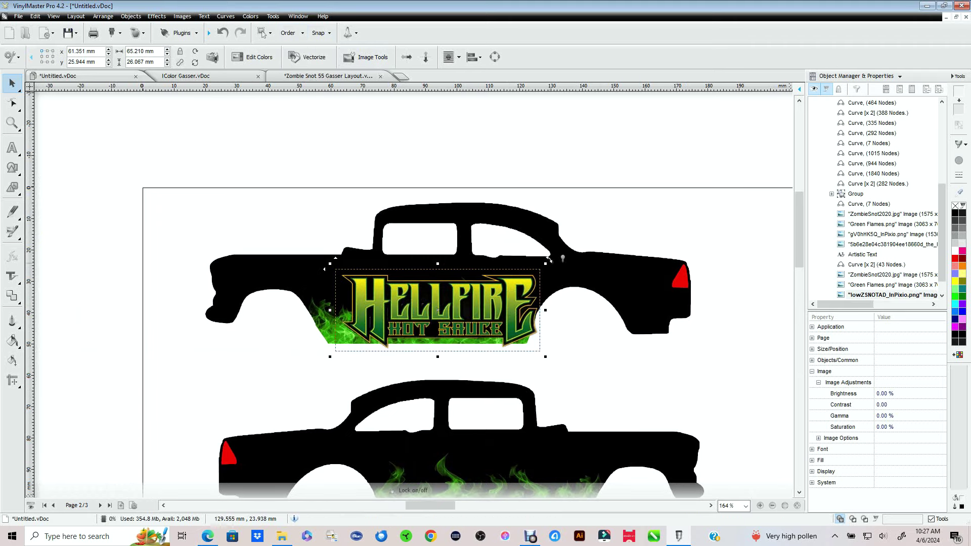
pyautogui.moveTo(548, 259); pyautogui.dragTo(523, 271)
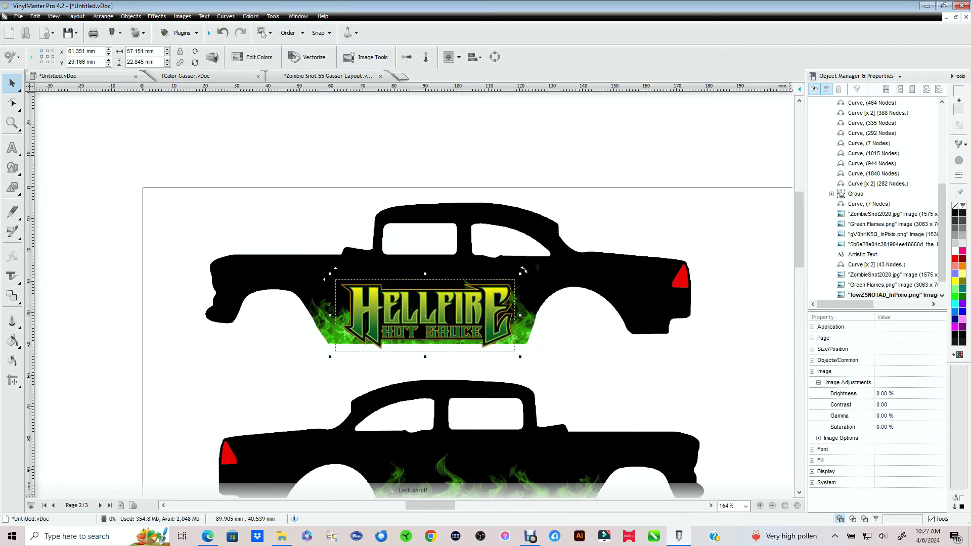
pyautogui.moveTo(425, 315); pyautogui.dragTo(427, 298)
pyautogui.moveTo(485, 281); pyautogui.dragTo(486, 280)
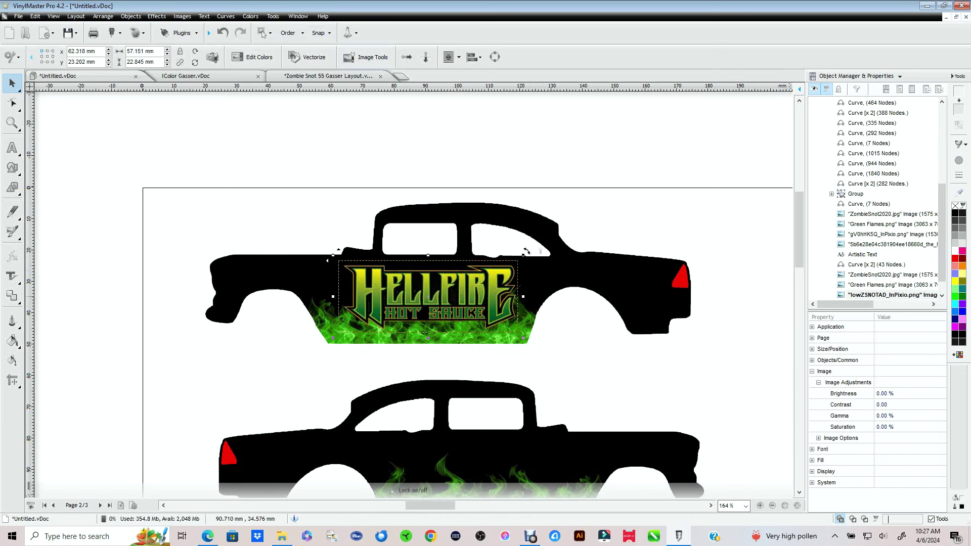
pyautogui.click(574, 346)
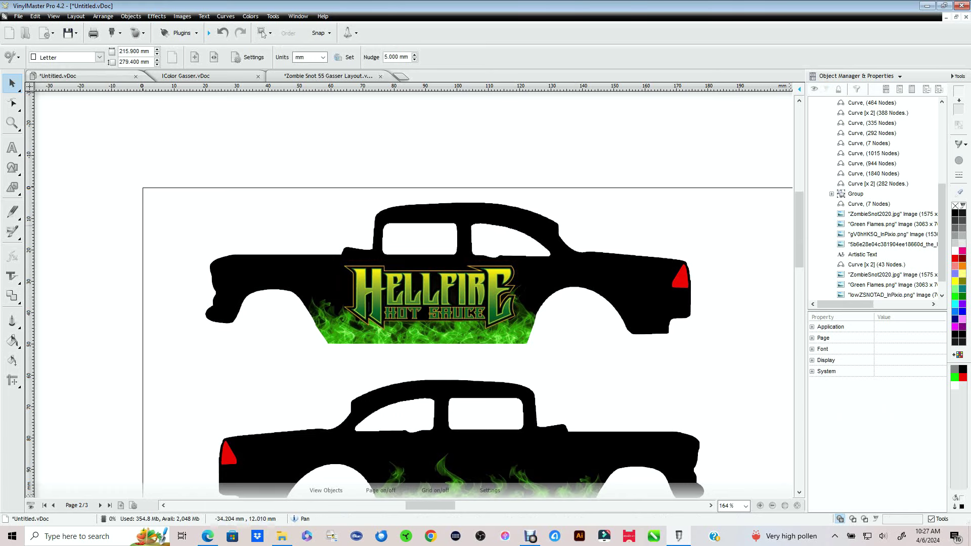
# Add two vertical guides at the front door edges of the side-view cars, at about 63.6 mm and 135.3 mm
pyautogui.moveTo(27, 227); pyautogui.dragTo(342, 296)
pyautogui.scroll(-2, 435, 397)
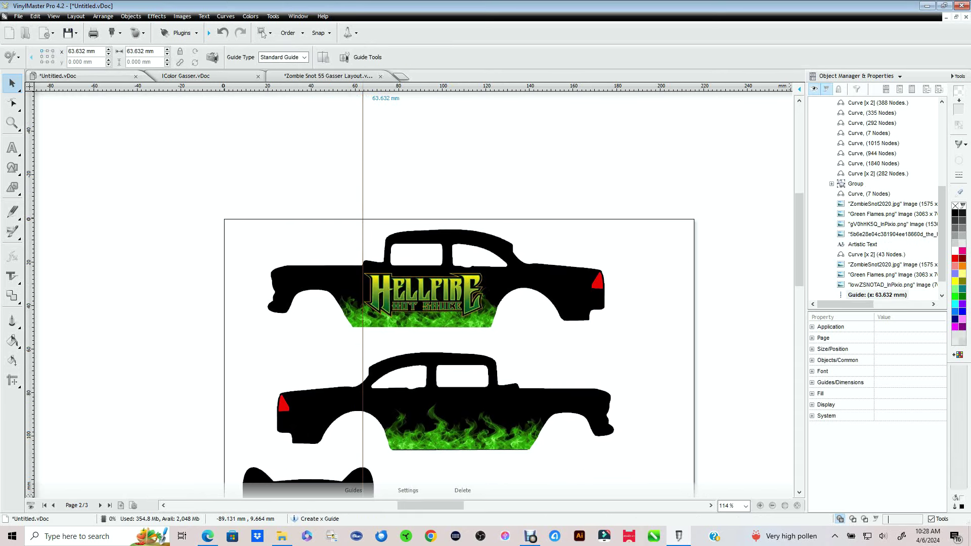
pyautogui.moveTo(28, 239); pyautogui.dragTo(519, 369)
# Copy the Hellfire logo and place the copy above the second car's flames, with its end against the 135.3 mm guide
pyautogui.click(410, 291)
pyautogui.rightClick(411, 291)
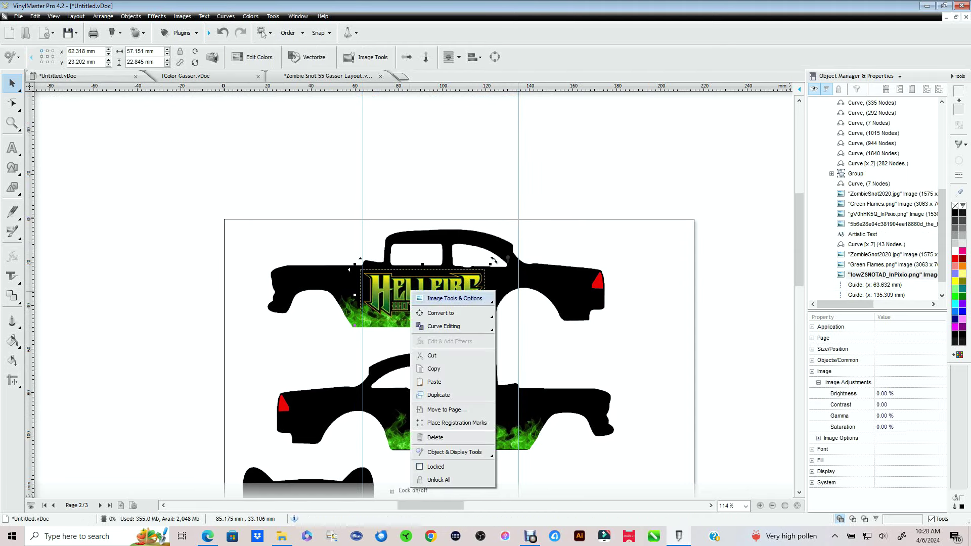
pyautogui.rightClick(588, 356)
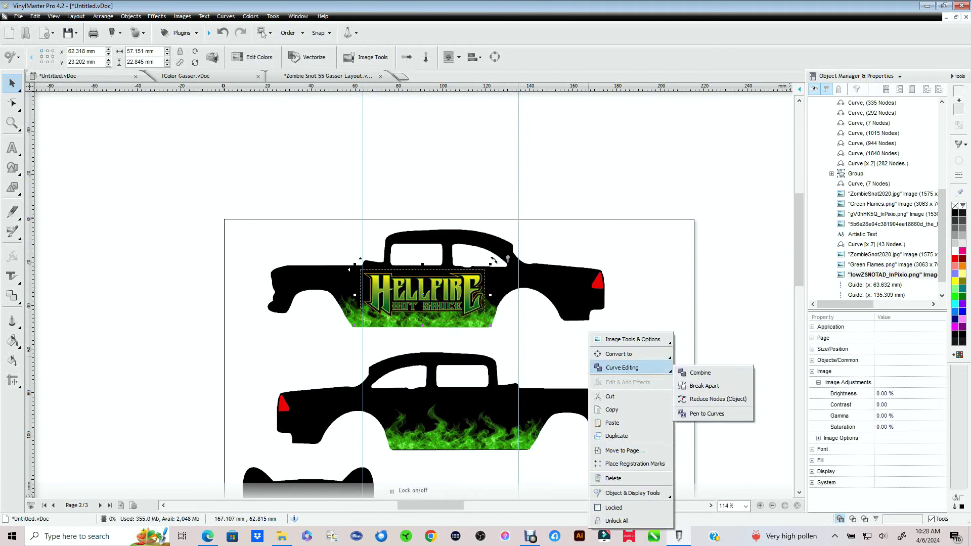
pyautogui.click(612, 422)
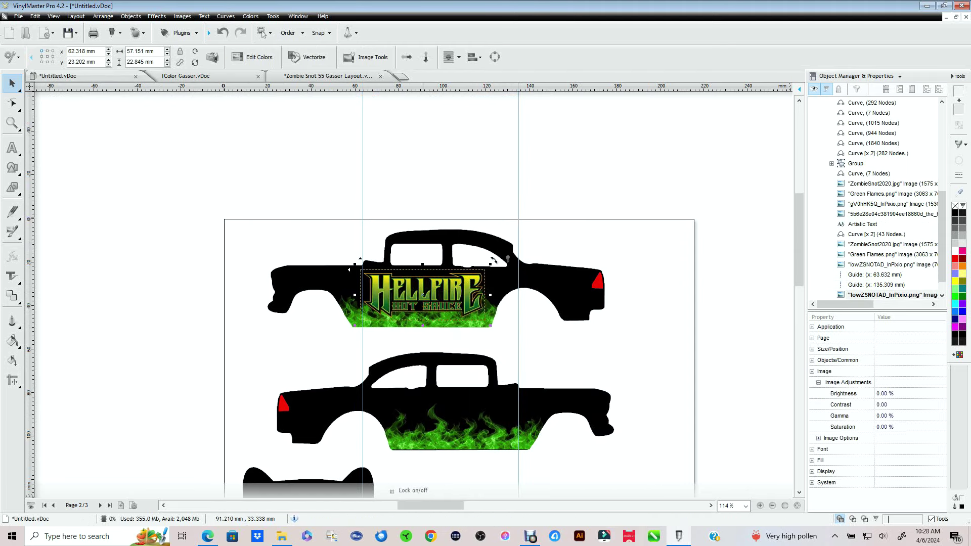
pyautogui.moveTo(422, 291); pyautogui.dragTo(457, 413)
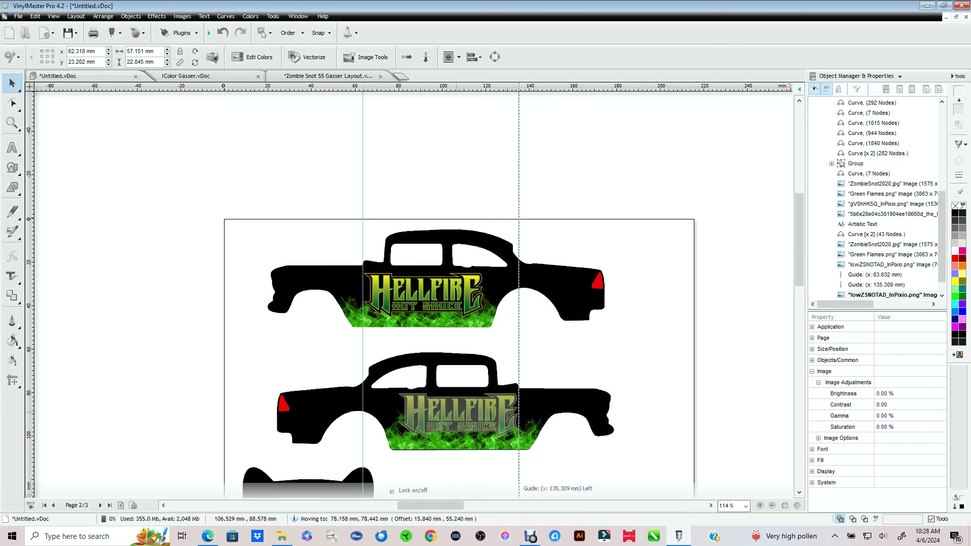
pyautogui.moveTo(457, 412); pyautogui.dragTo(456, 414)
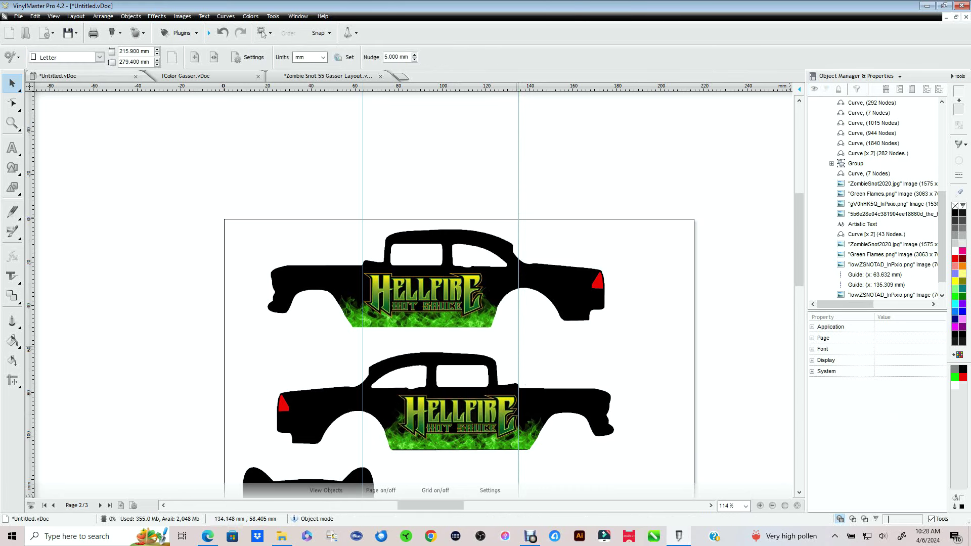
# Delete both vertical guides
pyautogui.click(519, 343)
pyautogui.press('Delete')
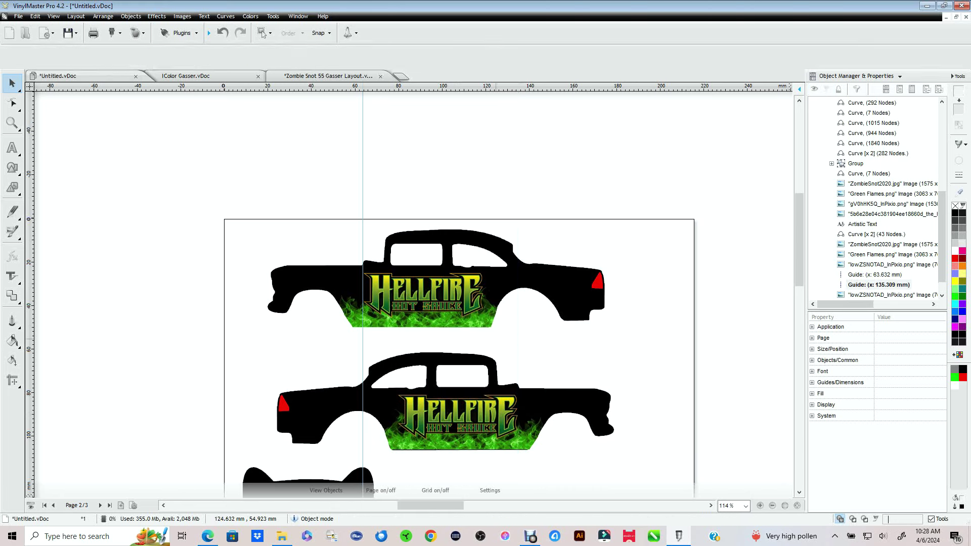
pyautogui.click(363, 354)
pyautogui.press('Delete')
# Move the green Chevrolet bowtie emblem from the stored artwork to beside the second side-view car
pyautogui.scroll(-2, 506, 412)
pyautogui.scroll(1, 508, 415)
pyautogui.scroll(1, 377, 265)
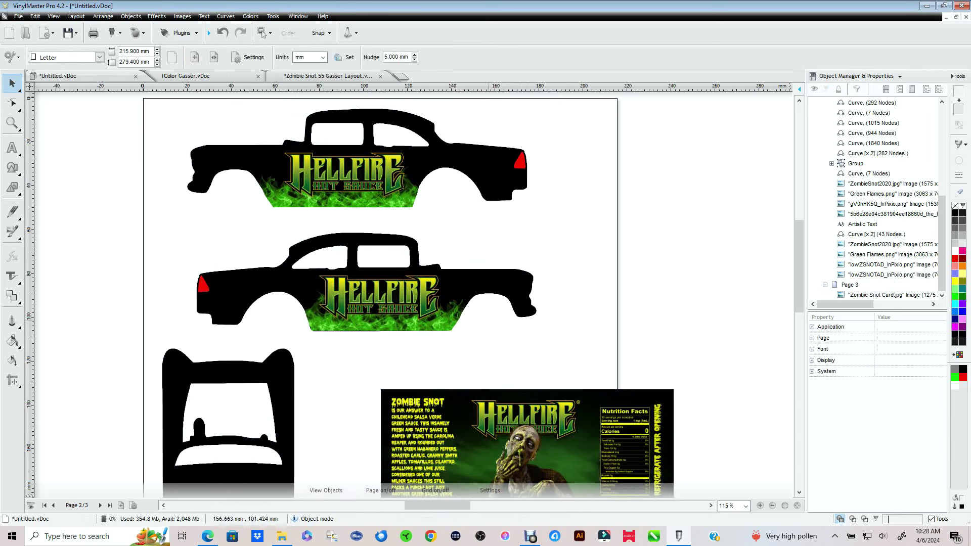
pyautogui.scroll(-1, 638, 298)
pyautogui.scroll(-10, 410, 291)
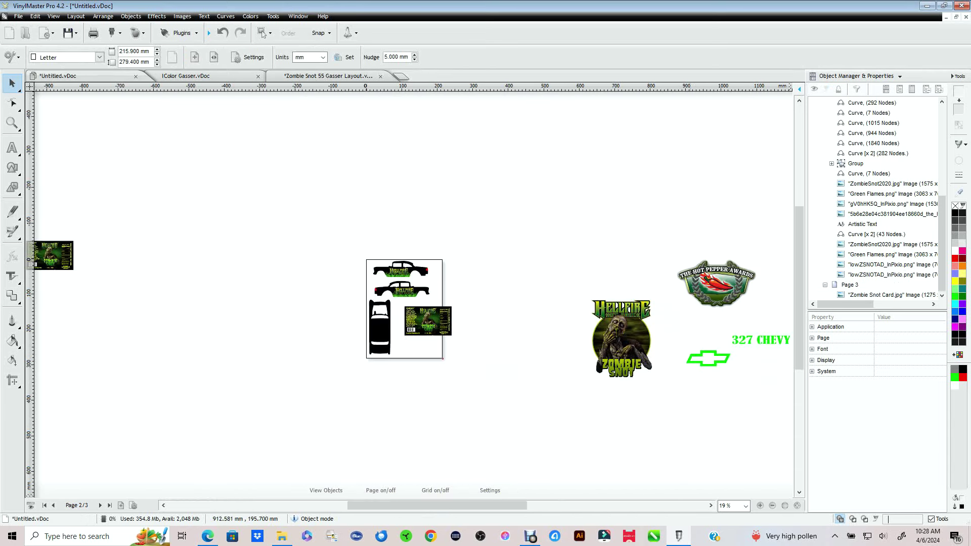
pyautogui.click(719, 363)
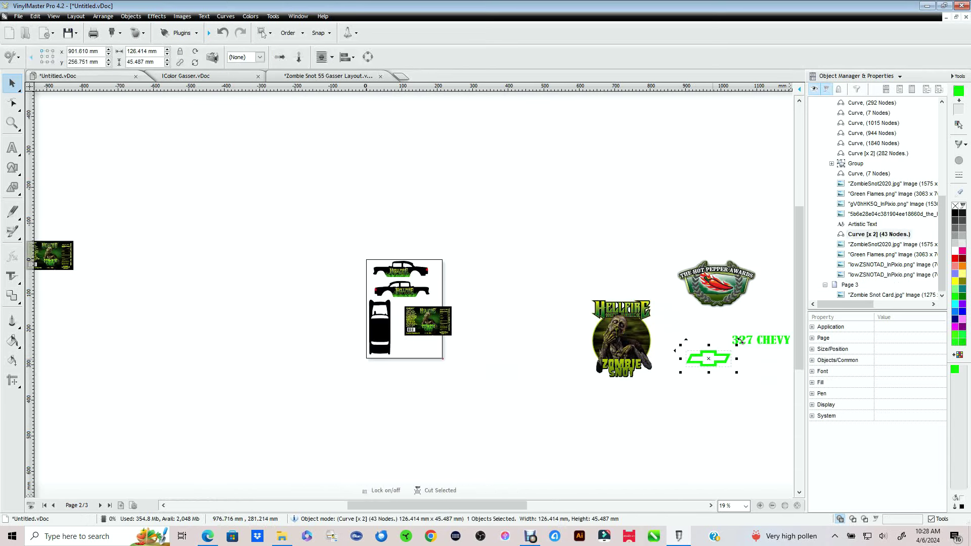
pyautogui.moveTo(708, 358); pyautogui.dragTo(457, 290)
pyautogui.scroll(5, 446, 264)
pyautogui.scroll(2, 260, 238)
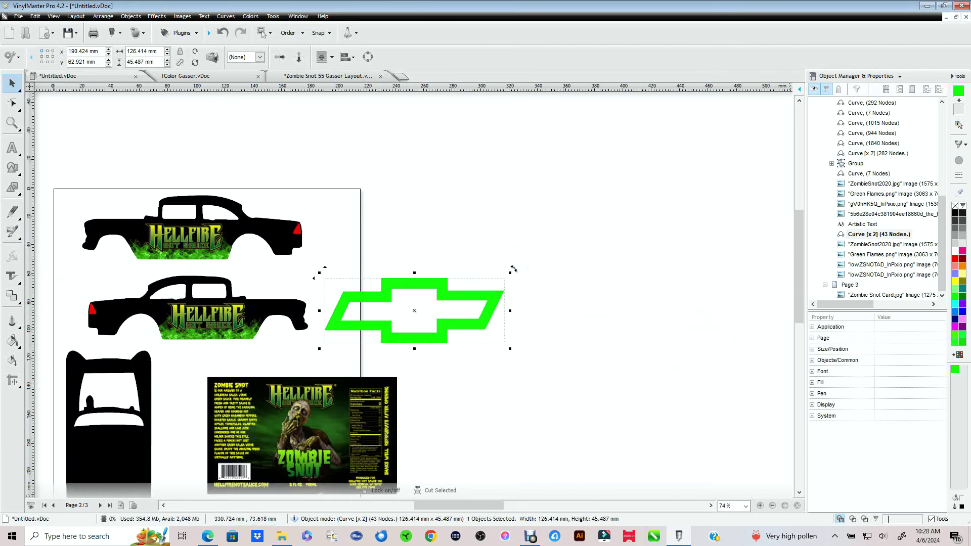
# Scale the bowtie down to about 13 mm wide and place it between the second car's Hellfire logo and front wheel arch
pyautogui.moveTo(513, 268); pyautogui.dragTo(260, 315)
pyautogui.scroll(3, 344, 351)
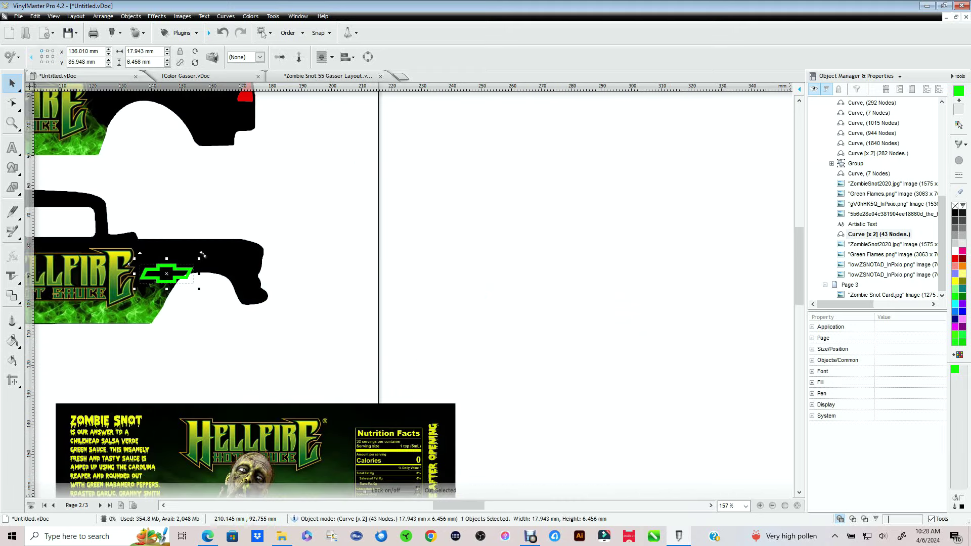
pyautogui.scroll(2, 353, 278)
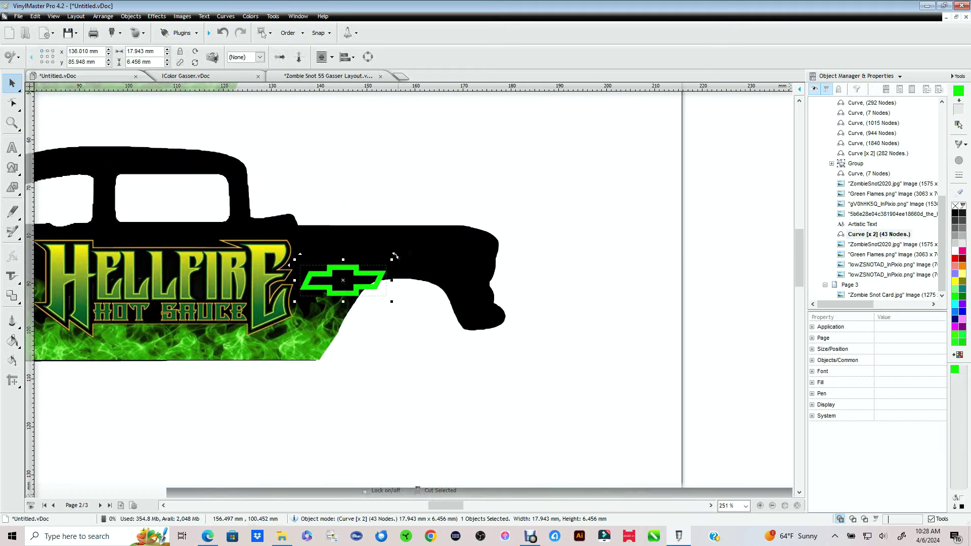
pyautogui.moveTo(394, 255); pyautogui.dragTo(369, 259)
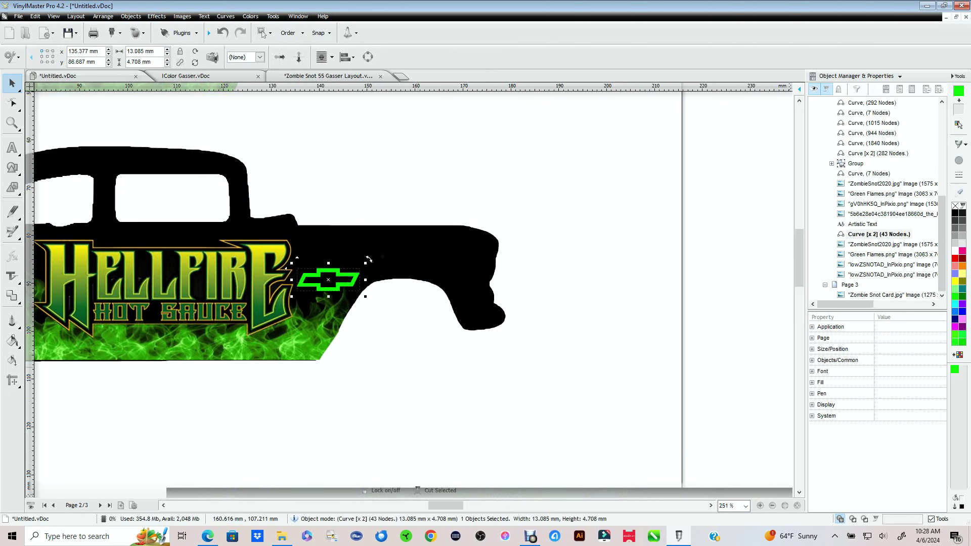
# Copy the bowtie emblem and place the copy on the upper car, between its front wheel arch and the Hellfire logo
pyautogui.scroll(-1, 368, 260)
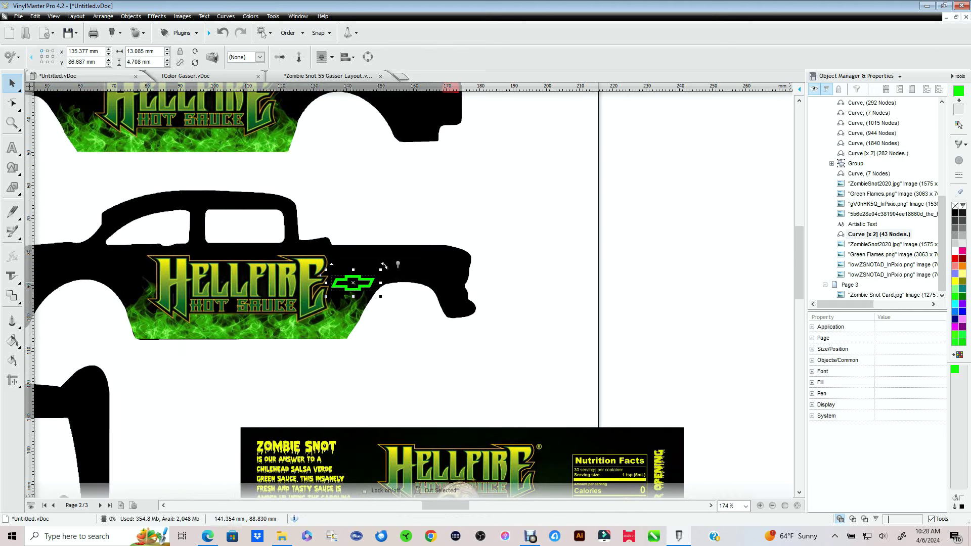
pyautogui.rightClick(351, 282)
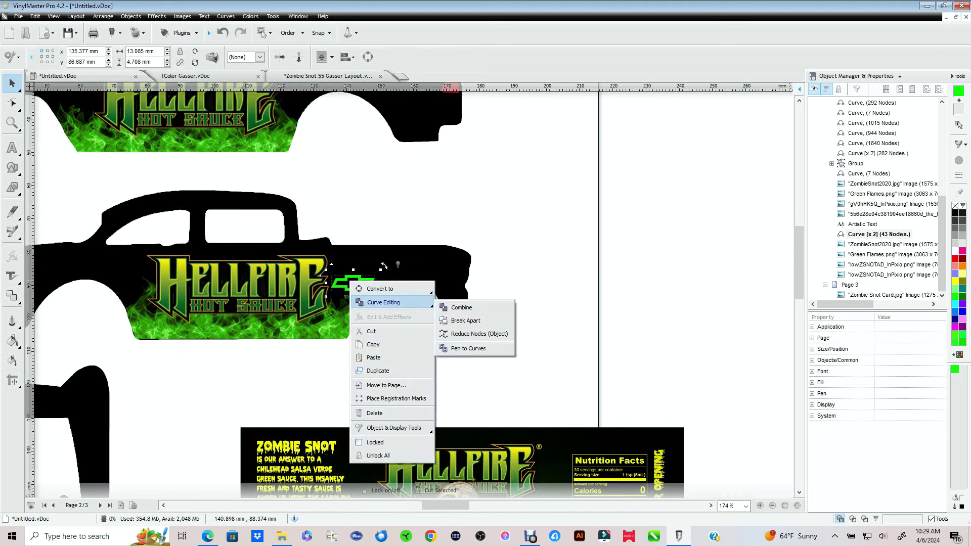
pyautogui.rightClick(482, 372)
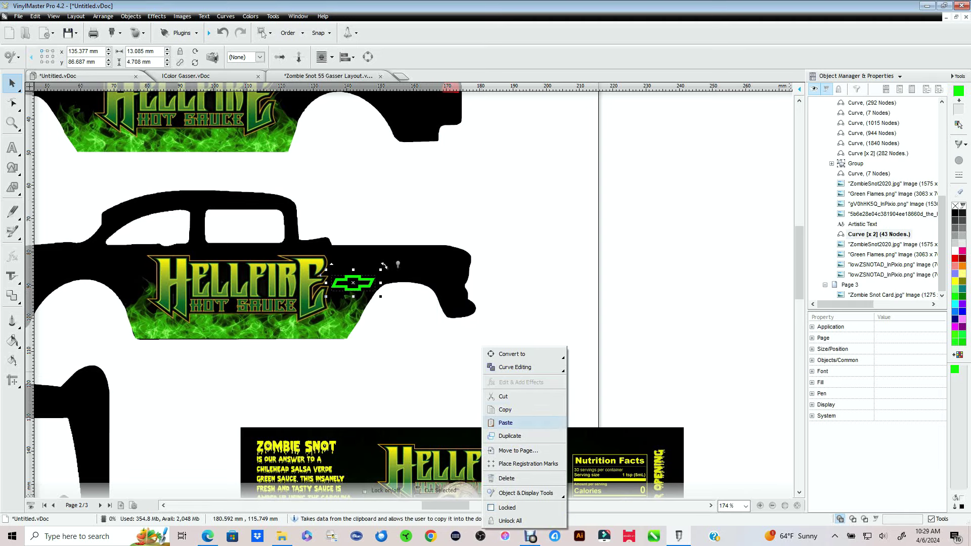
pyautogui.click(505, 422)
pyautogui.moveTo(384, 266); pyautogui.dragTo(77, 166)
pyautogui.click(460, 269)
# Bring the green "327 CHEVY" text near the second car's front end and scale it down to about 53 mm wide
pyautogui.scroll(-5, 460, 270)
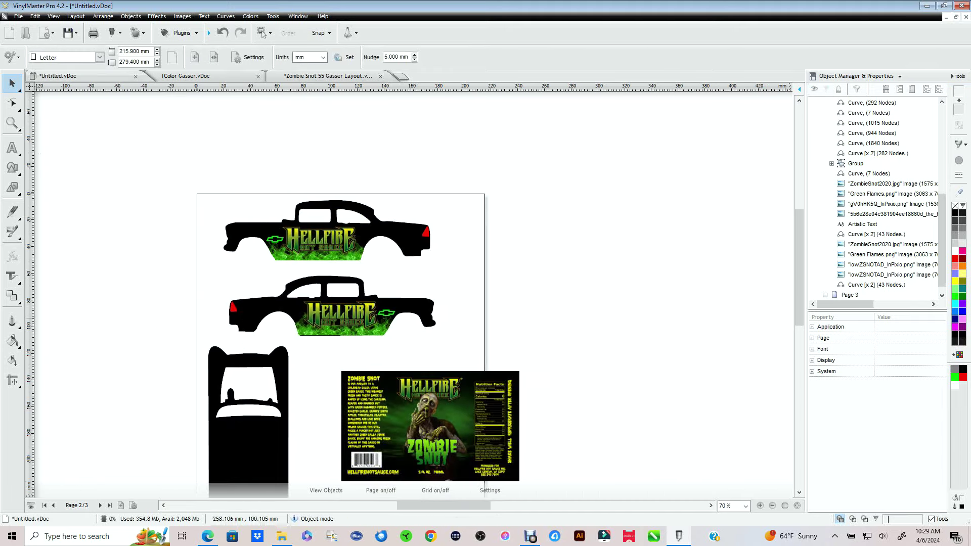
pyautogui.scroll(-3, 408, 291)
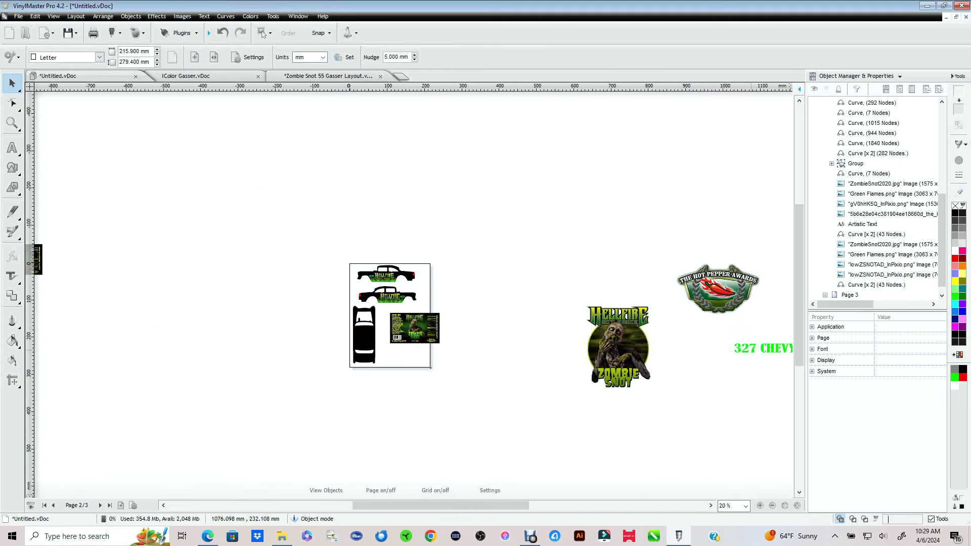
pyautogui.moveTo(763, 348); pyautogui.dragTo(459, 249)
pyautogui.scroll(4, 346, 285)
pyautogui.moveTo(344, 286); pyautogui.dragTo(339, 286)
pyautogui.moveTo(246, 305); pyautogui.dragTo(163, 402)
pyautogui.scroll(1, 163, 401)
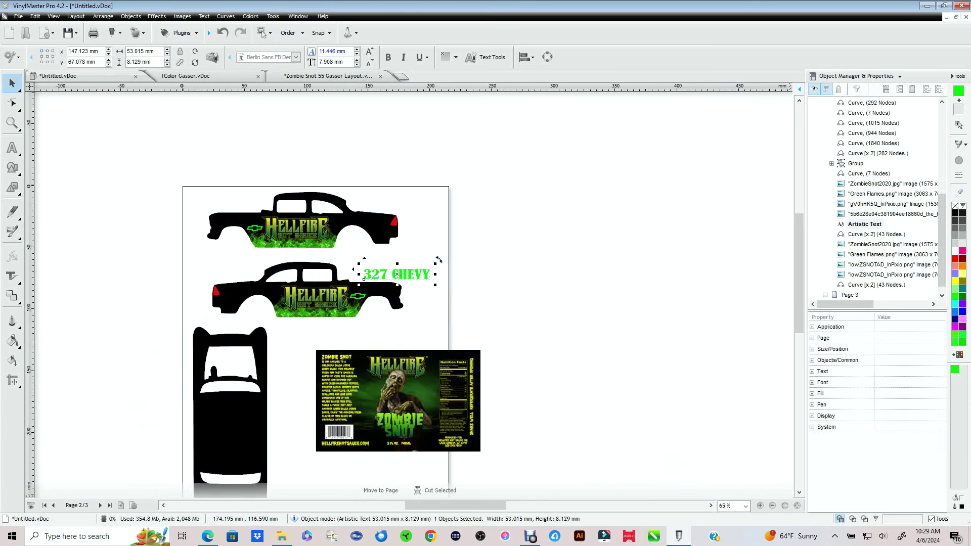
# Shrink the "327 CHEVY" text to about 19 mm wide and position it on the second car's front fender above the wheel arch
pyautogui.scroll(3, 439, 260)
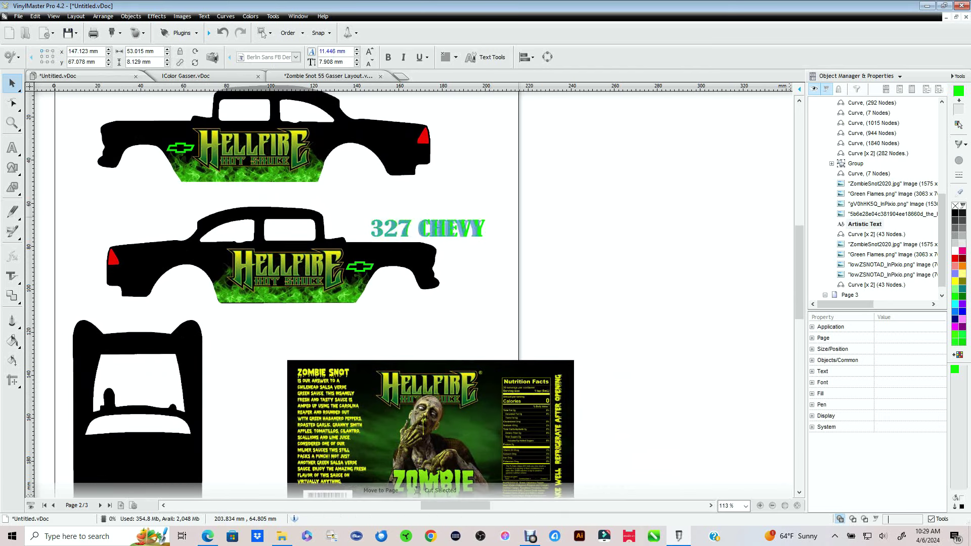
pyautogui.moveTo(484, 219); pyautogui.dragTo(427, 269)
pyautogui.scroll(2, 409, 255)
pyautogui.moveTo(361, 288); pyautogui.dragTo(365, 292)
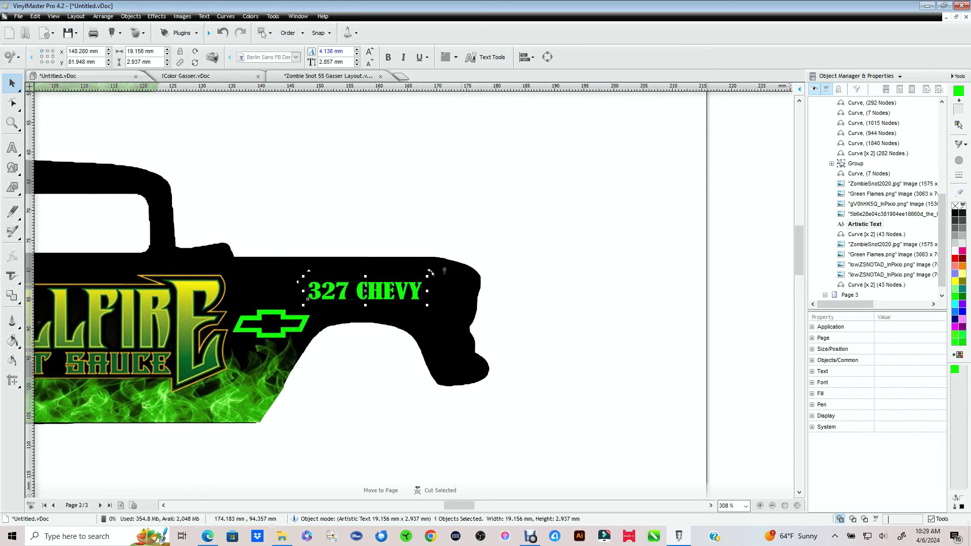
# Copy the "327 CHEVY" text and position the copy on the upper car's front fender above the wheel arch
pyautogui.rightClick(378, 294)
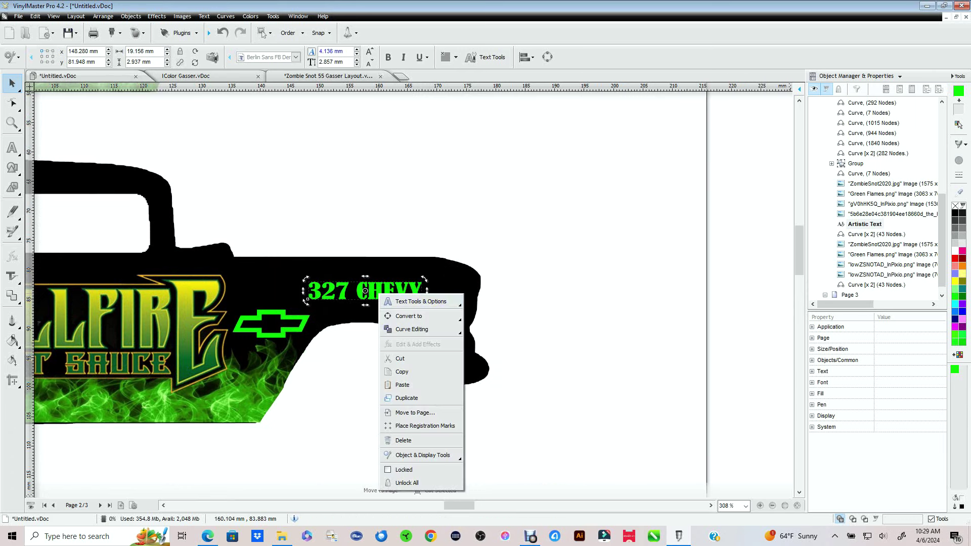
pyautogui.rightClick(608, 300)
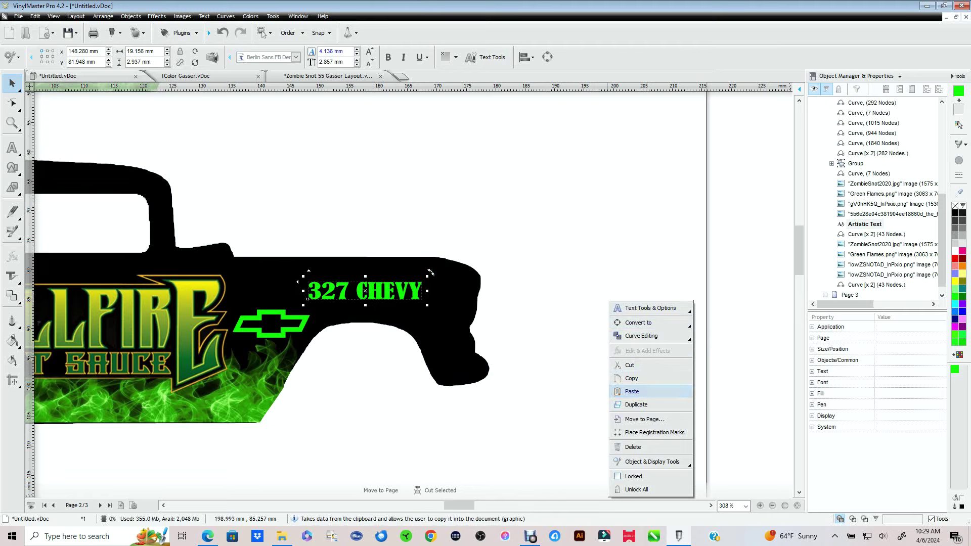
pyautogui.click(631, 392)
pyautogui.scroll(-3, 422, 277)
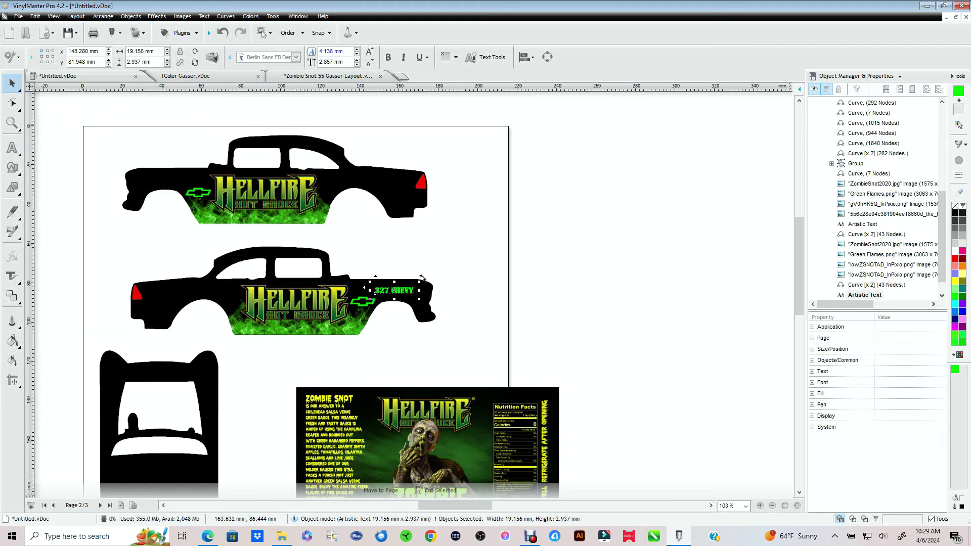
pyautogui.moveTo(397, 292); pyautogui.dragTo(171, 177)
pyautogui.scroll(2, 223, 194)
pyautogui.scroll(2, 586, 371)
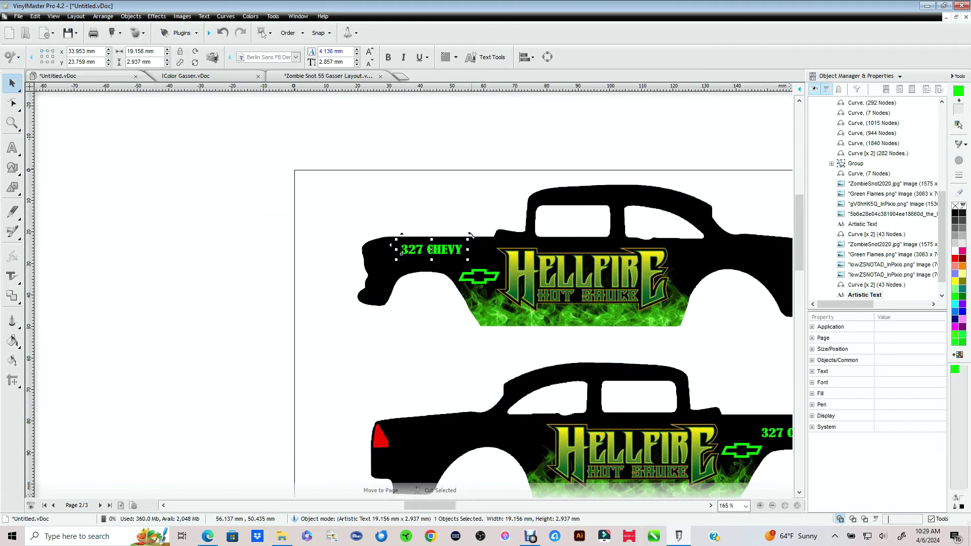
pyautogui.scroll(1, 472, 329)
pyautogui.moveTo(379, 245); pyautogui.dragTo(376, 251)
pyautogui.scroll(-2, 513, 357)
pyautogui.scroll(-4, 418, 244)
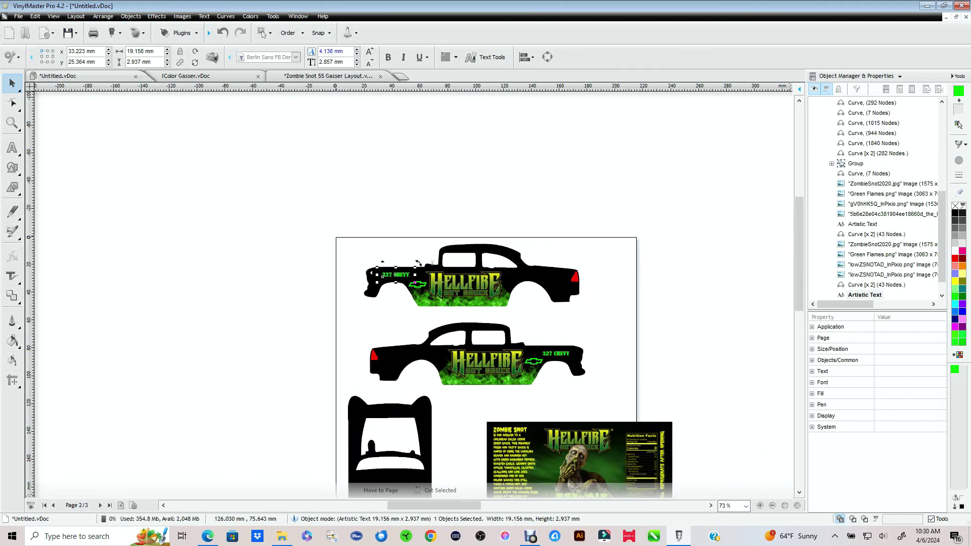
# Bring the Hot Pepper Awards emblem in from outside the page to the cars and scale it down to about 30 mm wide
pyautogui.scroll(-2, 418, 263)
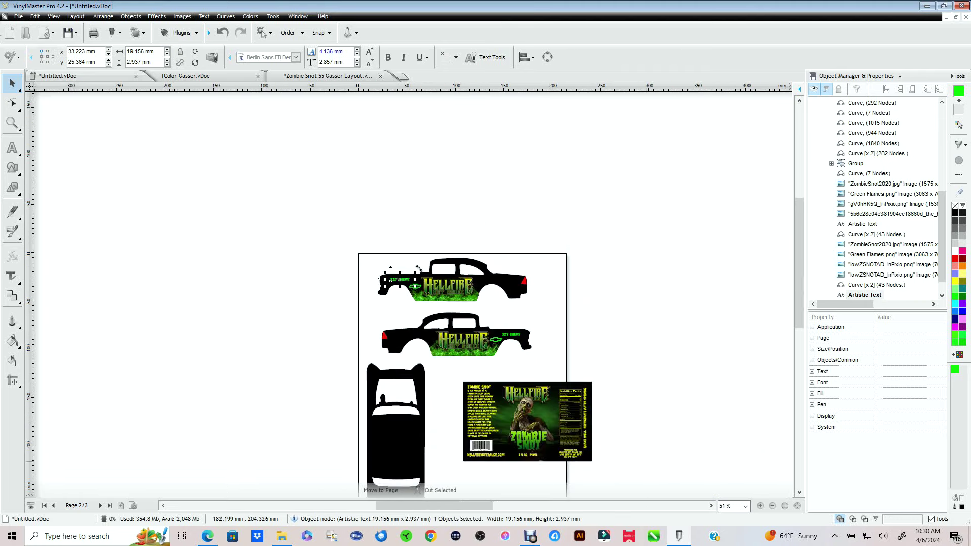
pyautogui.scroll(-3, 419, 269)
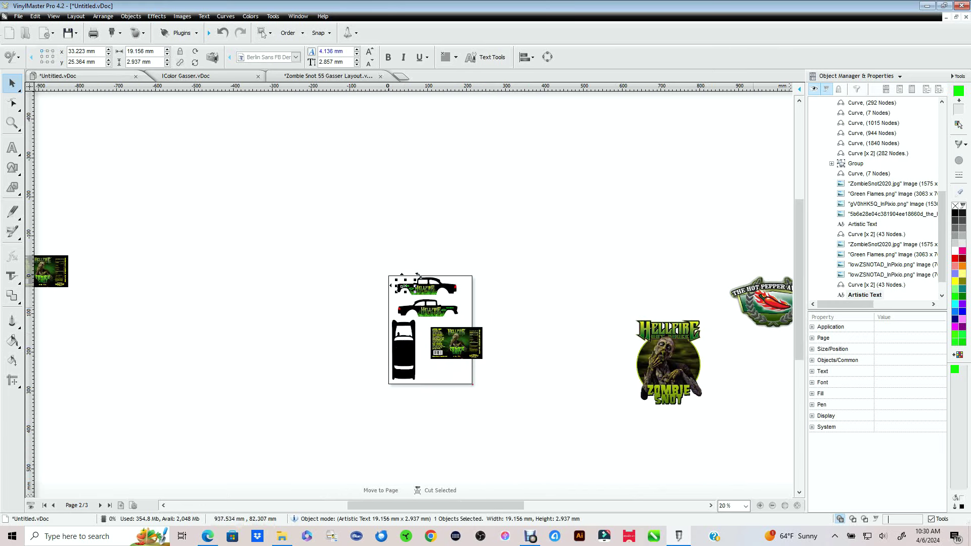
pyautogui.moveTo(754, 308); pyautogui.dragTo(493, 292)
pyautogui.scroll(1, 506, 287)
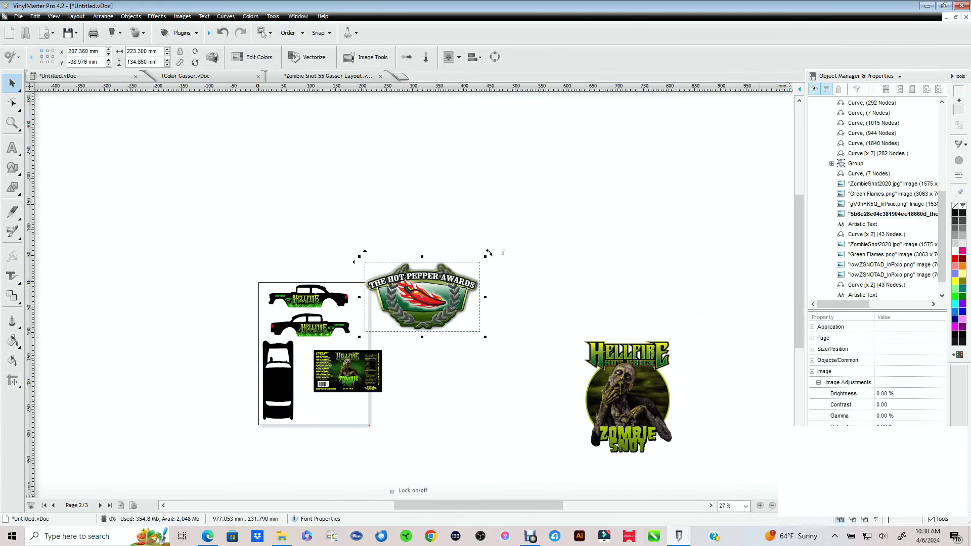
pyautogui.moveTo(488, 252); pyautogui.dragTo(347, 314)
pyautogui.scroll(2, 347, 314)
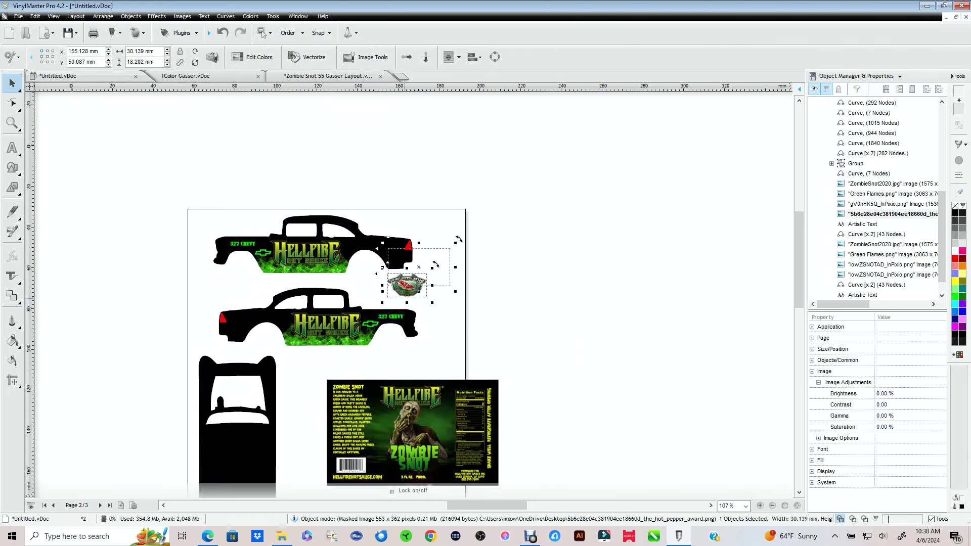
# Shrink the Hot Pepper Awards emblem to about 12.6 mm wide and place it on the upper car between the rear wheel arch and taillight
pyautogui.moveTo(458, 238); pyautogui.dragTo(442, 216)
pyautogui.scroll(2, 394, 212)
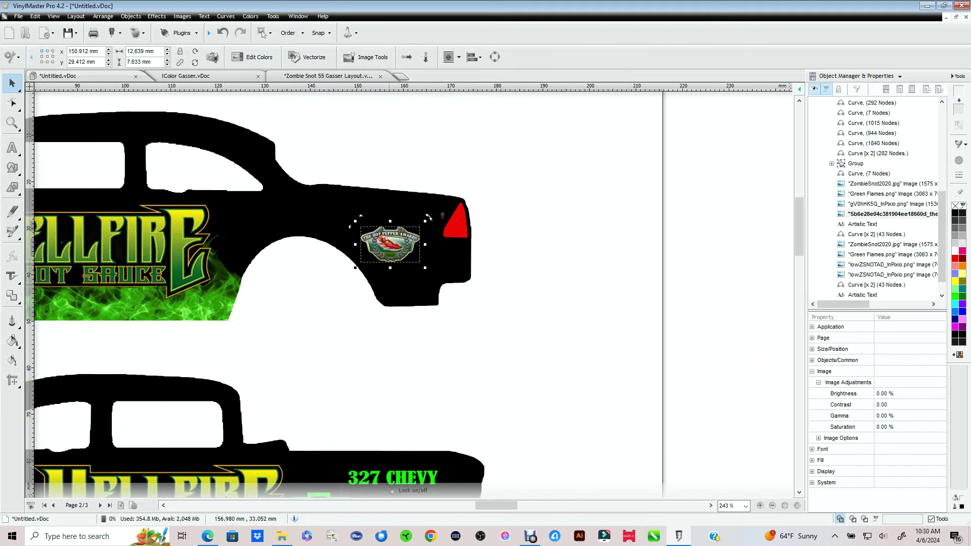
pyautogui.moveTo(390, 244); pyautogui.dragTo(400, 235)
pyautogui.click(428, 318)
# Copy the Hot Pepper Awards emblem and place the copy on the second car's rear quarter, beside its red taillight
pyautogui.scroll(-1, 426, 315)
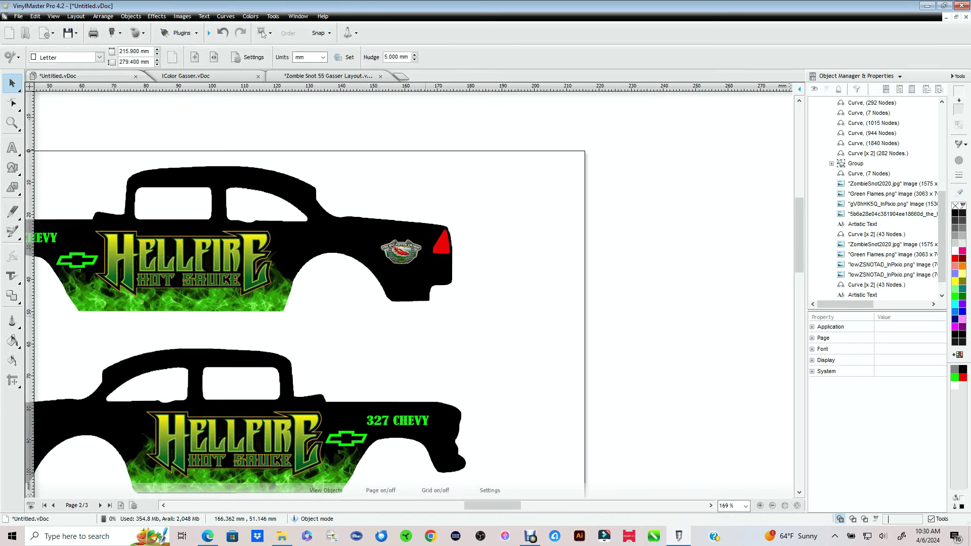
pyautogui.scroll(-1, 404, 286)
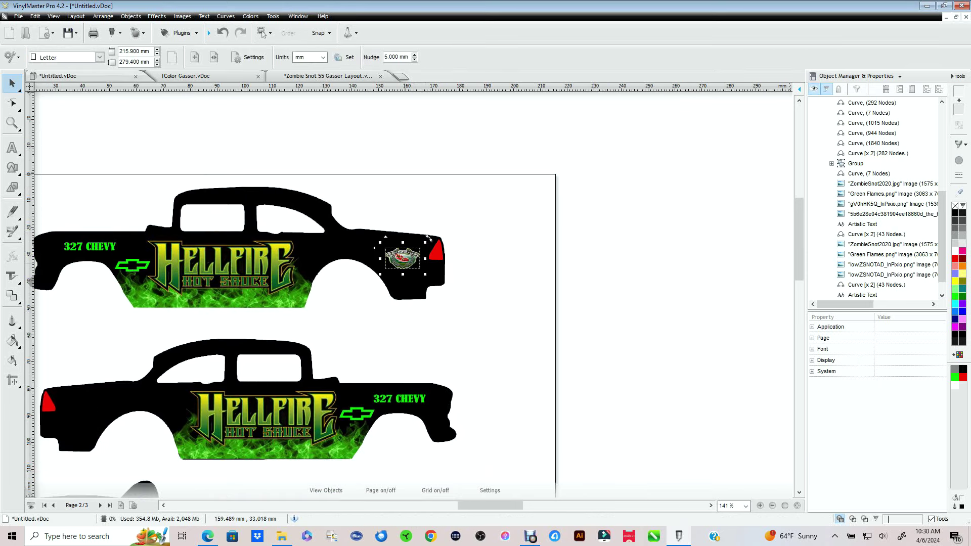
pyautogui.rightClick(404, 263)
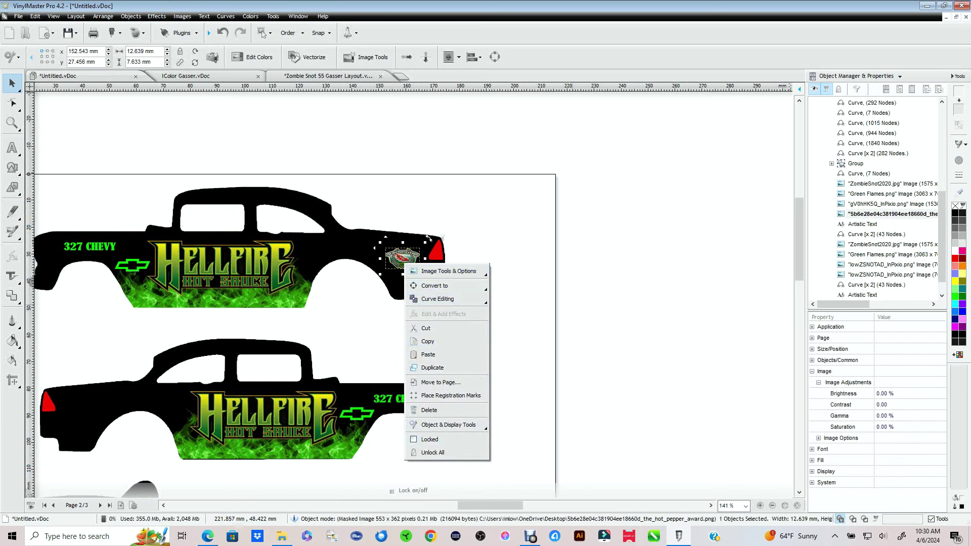
pyautogui.click(428, 354)
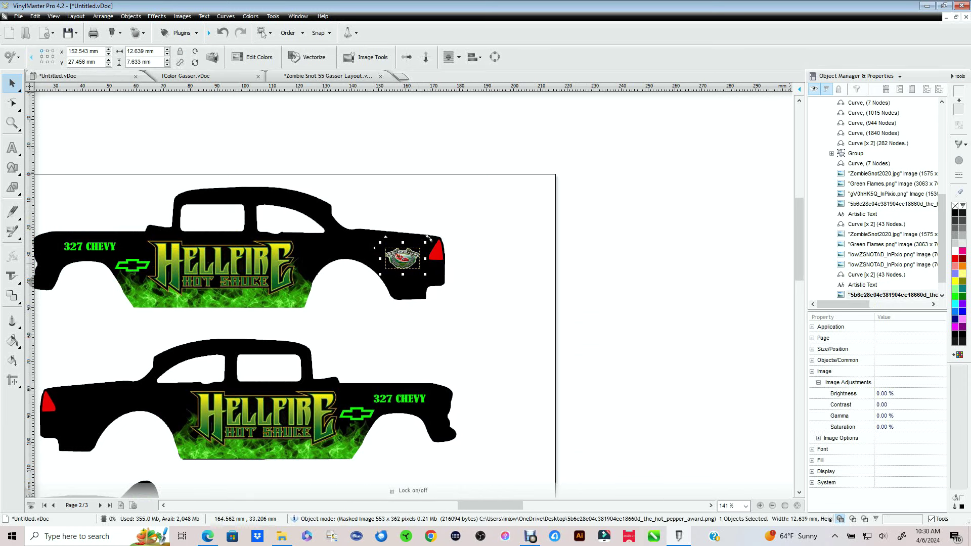
pyautogui.moveTo(402, 256); pyautogui.dragTo(83, 411)
pyautogui.click(142, 448)
# Bring the round Hellfire Zombie Snot logo beside the top-view car body and scale it down to about 53 mm wide
pyautogui.scroll(-4, 273, 441)
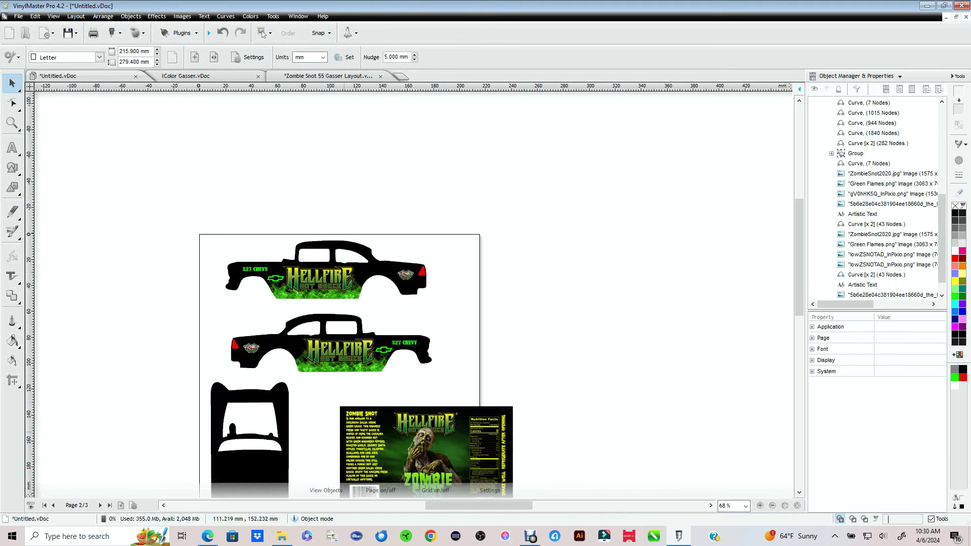
pyautogui.scroll(-2, 394, 443)
pyautogui.scroll(5, 426, 480)
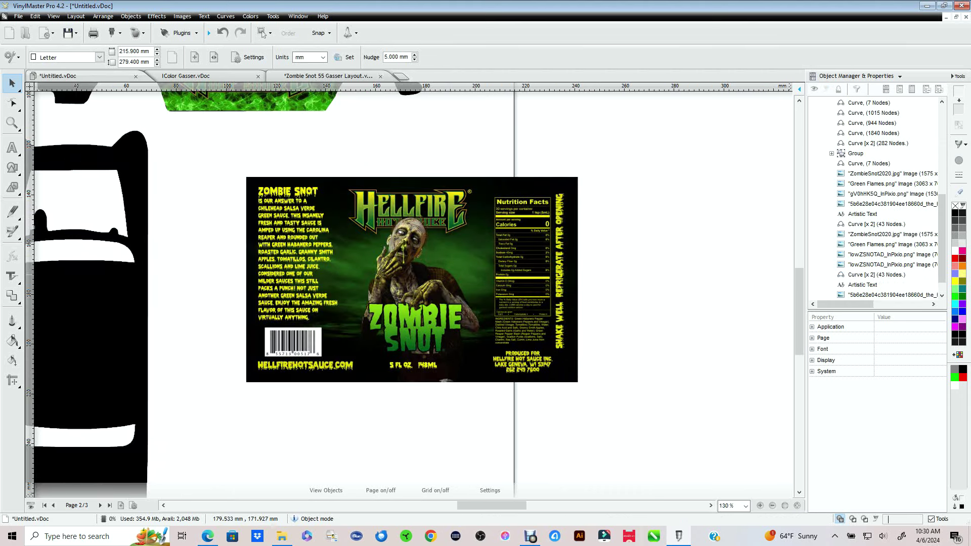
pyautogui.scroll(-3, 407, 290)
pyautogui.scroll(-1, 413, 289)
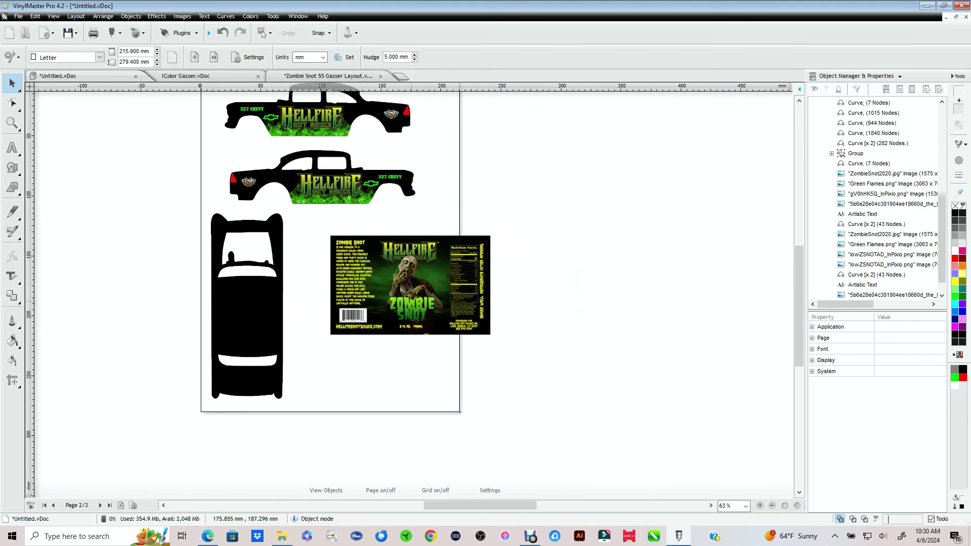
pyautogui.scroll(-3, 414, 286)
pyautogui.moveTo(726, 316); pyautogui.dragTo(239, 316)
pyautogui.moveTo(305, 234); pyautogui.dragTo(304, 338)
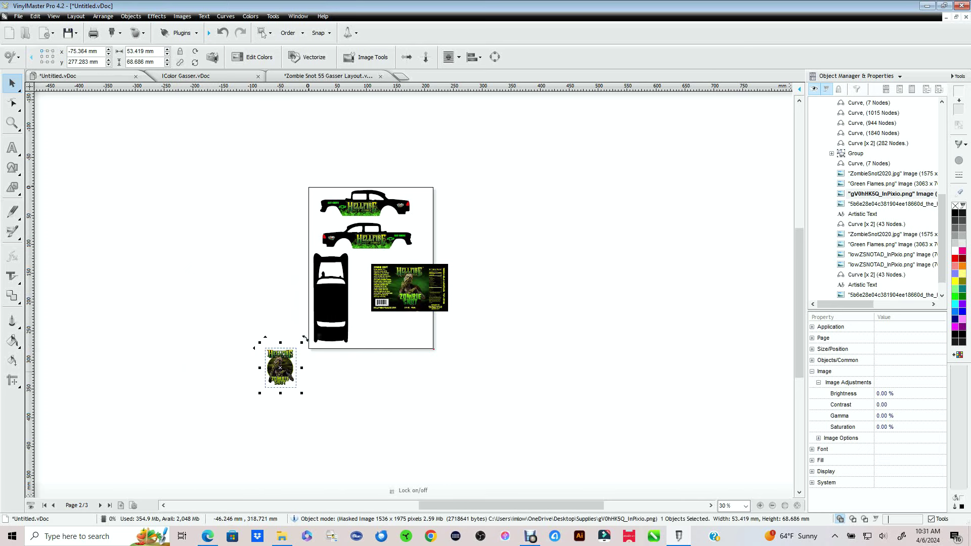
pyautogui.moveTo(281, 370); pyautogui.dragTo(296, 315)
# Place the round Zombie Snot logo on the top-view body's central black panel, scale it to about 51 mm wide and center it
pyautogui.scroll(5, 297, 315)
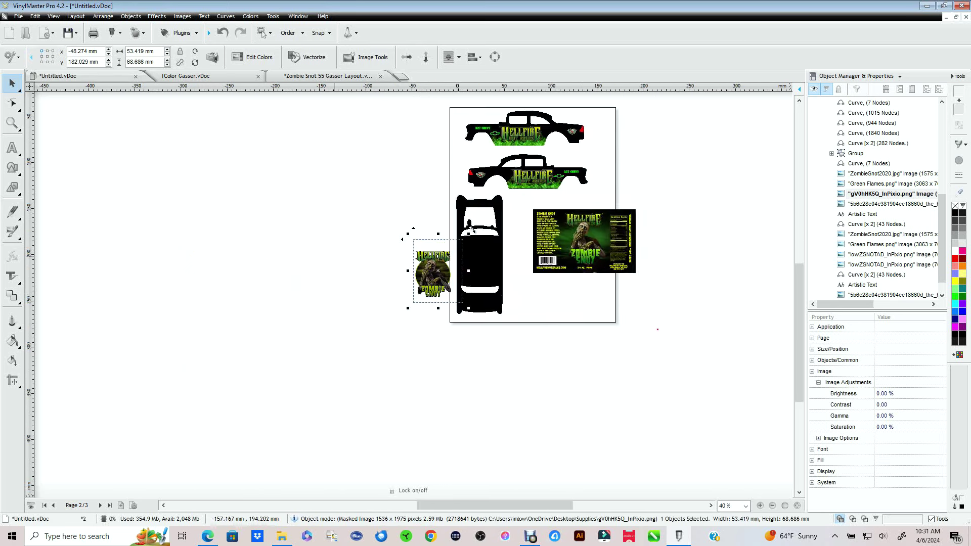
pyautogui.scroll(4, 471, 229)
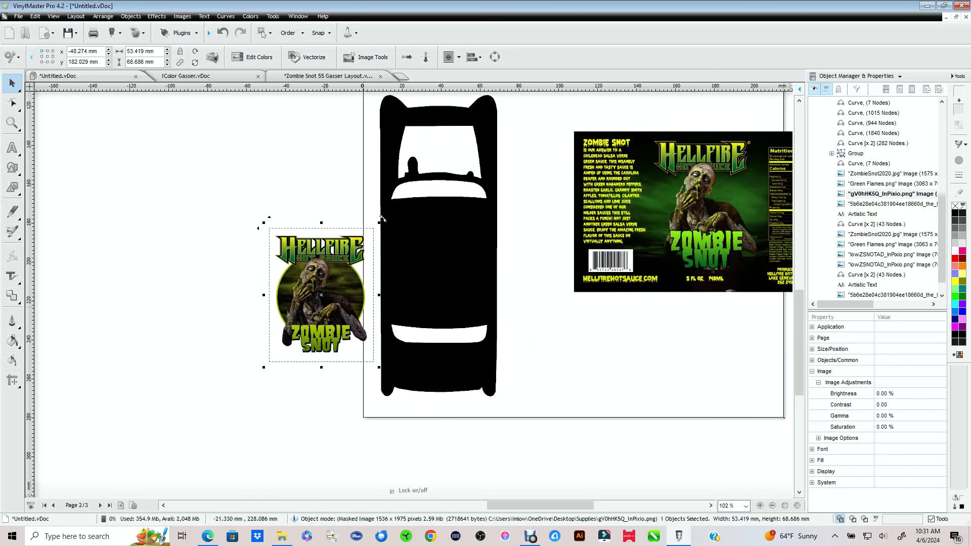
pyautogui.moveTo(364, 238); pyautogui.dragTo(483, 208)
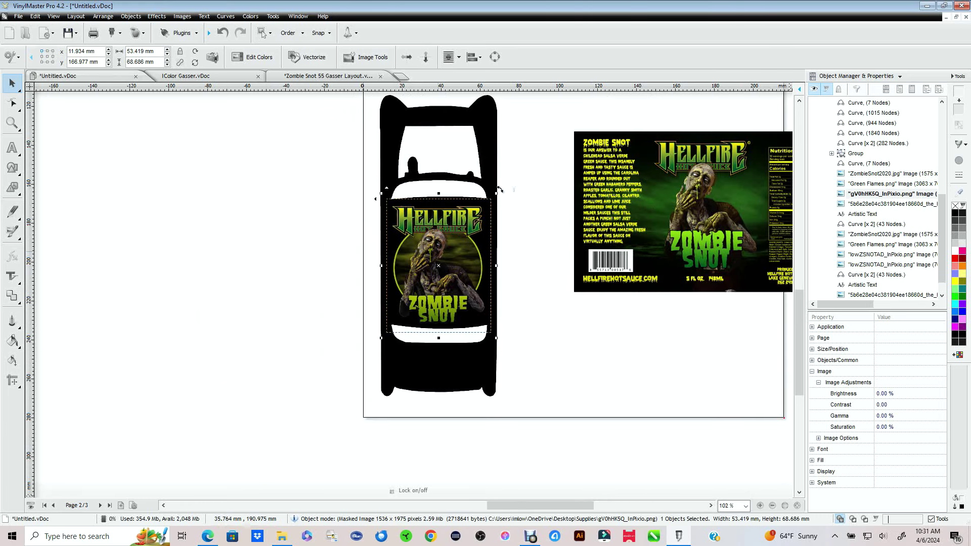
pyautogui.moveTo(437, 266); pyautogui.dragTo(436, 264)
pyautogui.moveTo(499, 187); pyautogui.dragTo(499, 195)
pyautogui.moveTo(441, 263); pyautogui.dragTo(439, 262)
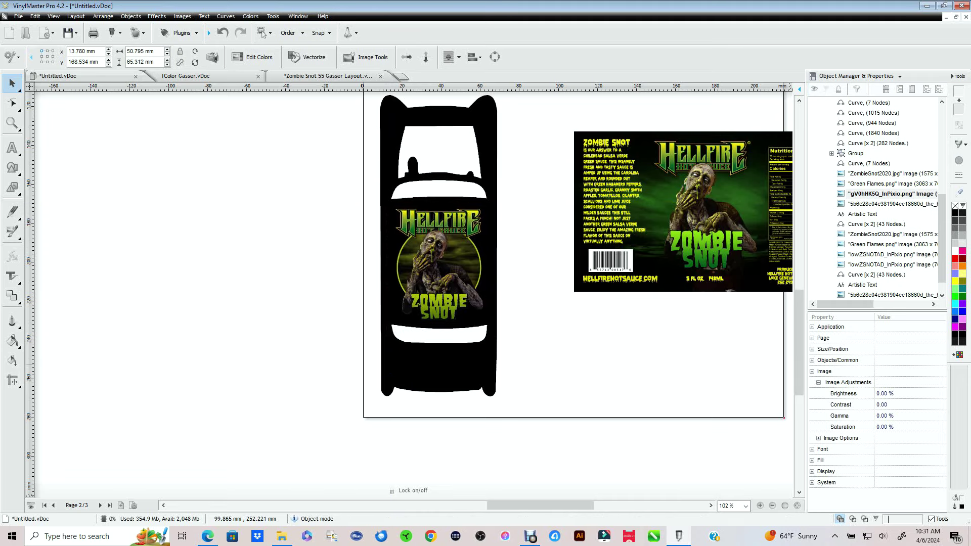
pyautogui.click(558, 364)
# Copy the second car's Hot Pepper Awards emblem and place the copy on the top-view body's end panel below the narrow window opening
pyautogui.scroll(-3, 567, 217)
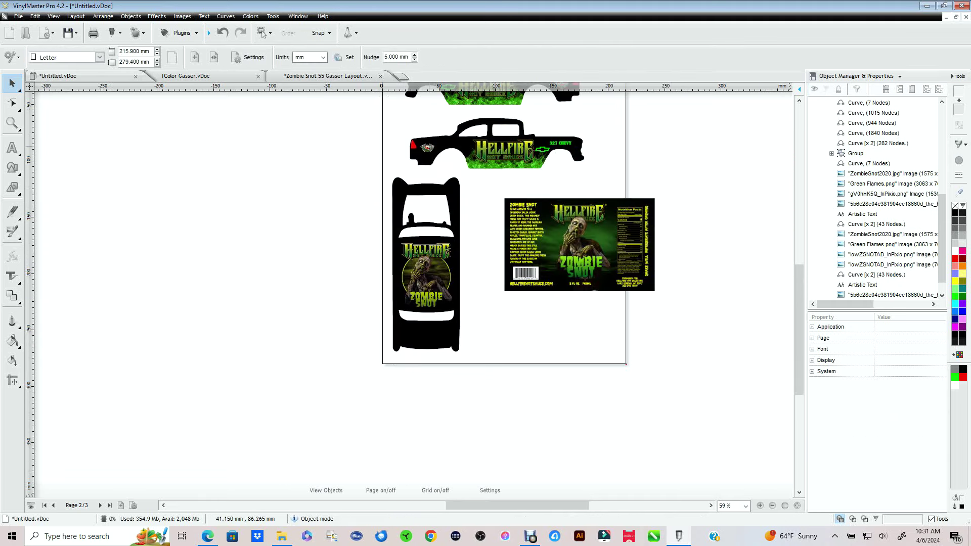
pyautogui.click(428, 146)
pyautogui.rightClick(428, 147)
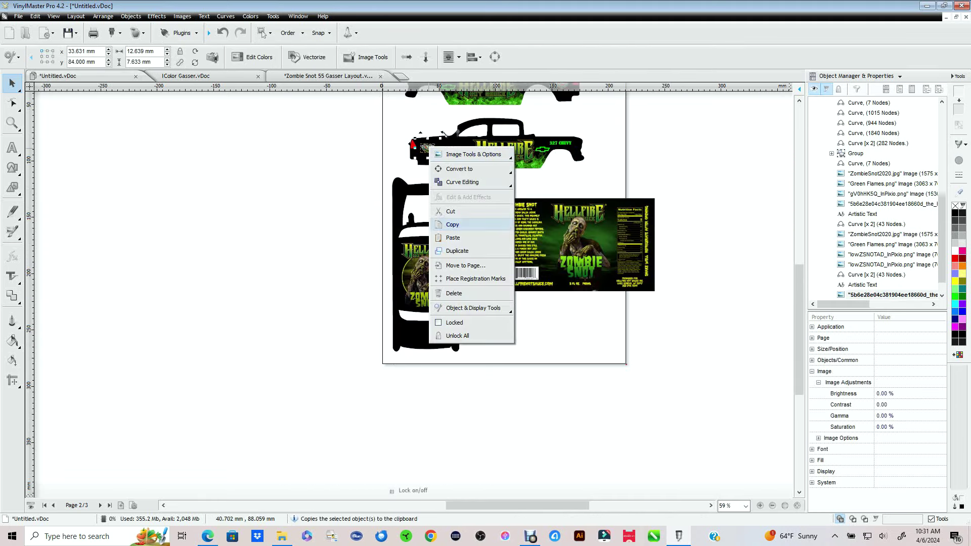
pyautogui.rightClick(564, 326)
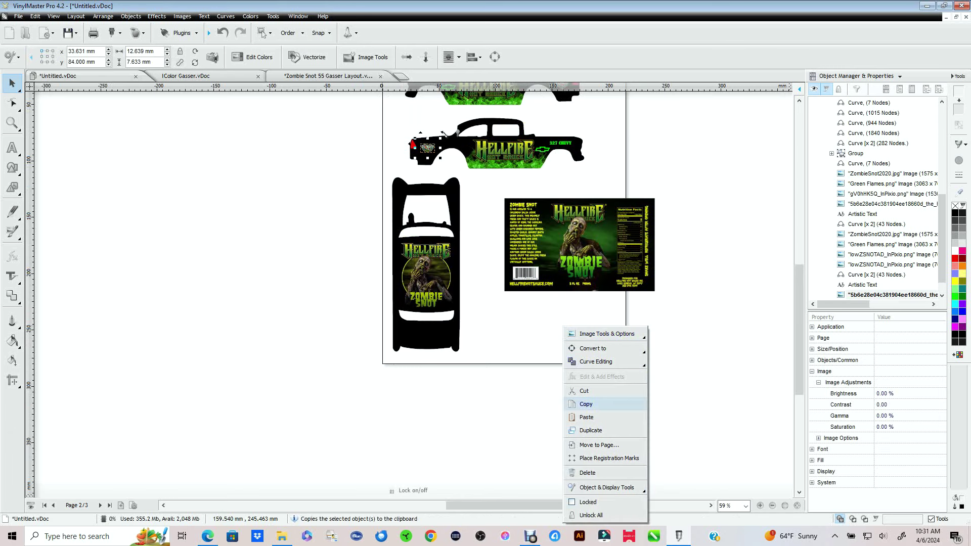
pyautogui.click(586, 417)
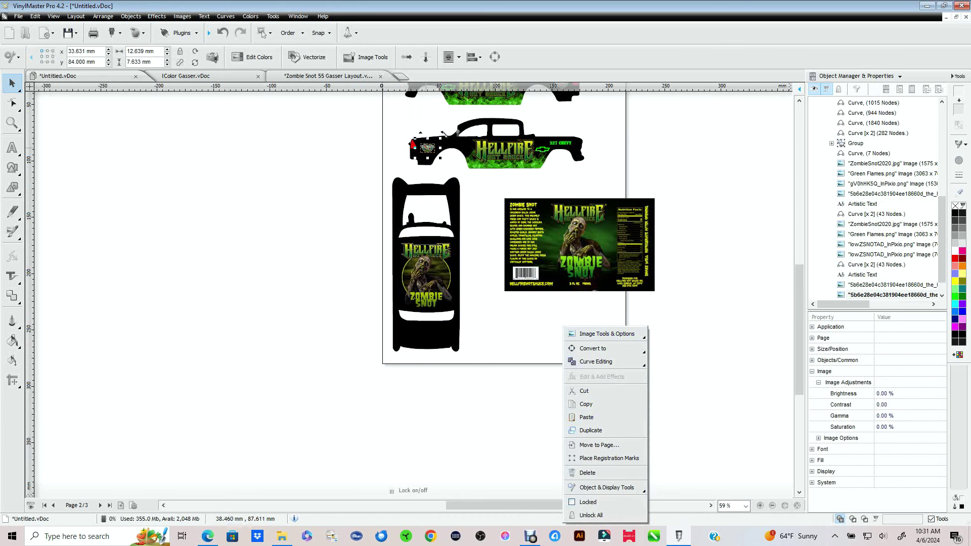
pyautogui.moveTo(425, 144); pyautogui.dragTo(424, 331)
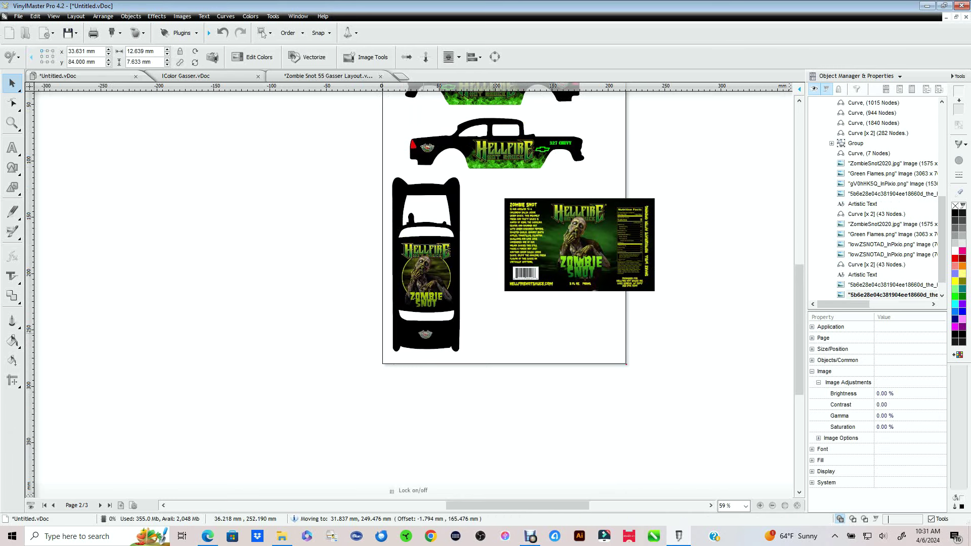
# Enlarge the top-view body's Hot Pepper Awards emblem to about 24 mm wide and center it on the end panel
pyautogui.scroll(6, 423, 331)
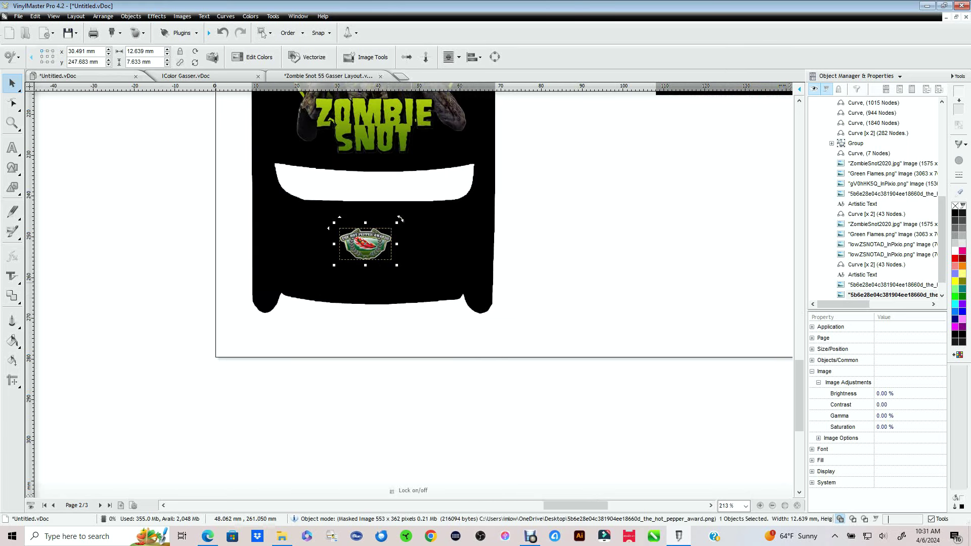
pyautogui.moveTo(400, 218); pyautogui.dragTo(447, 218)
pyautogui.moveTo(385, 254); pyautogui.dragTo(370, 245)
pyautogui.click(556, 262)
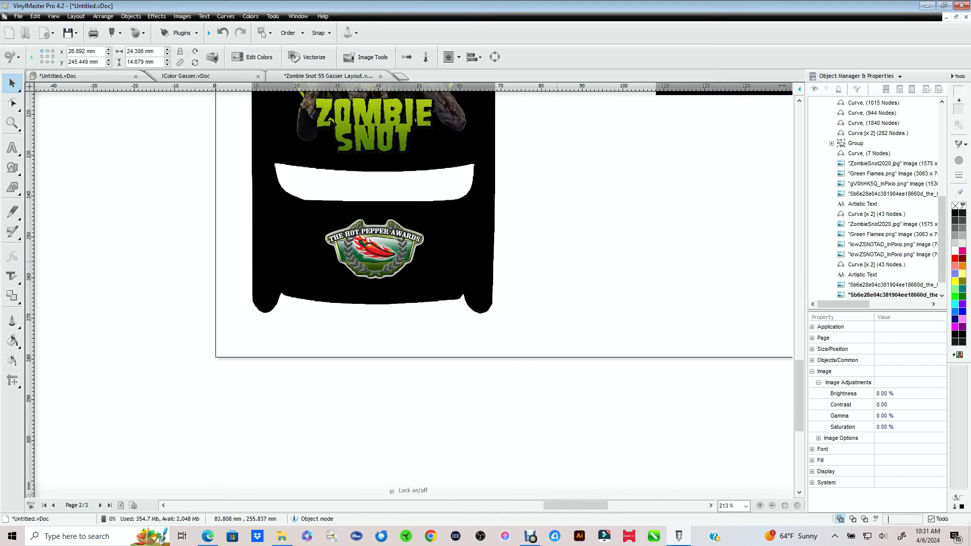
# Move the rectangular Zombie Snot bottle label off the page, well clear of the car artwork
pyautogui.scroll(-4, 555, 261)
pyautogui.scroll(-4, 518, 259)
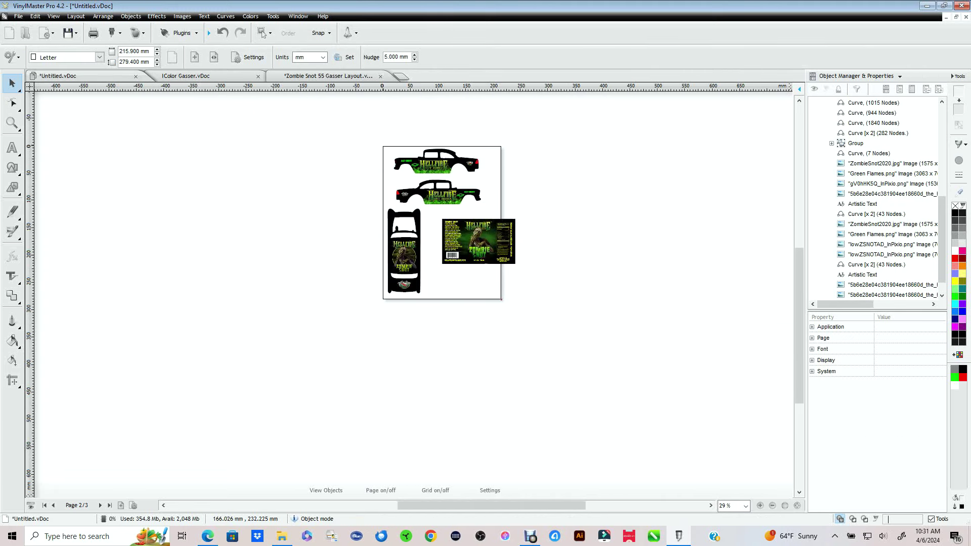
pyautogui.moveTo(478, 241); pyautogui.dragTo(778, 324)
pyautogui.click(745, 506)
pyautogui.click(725, 463)
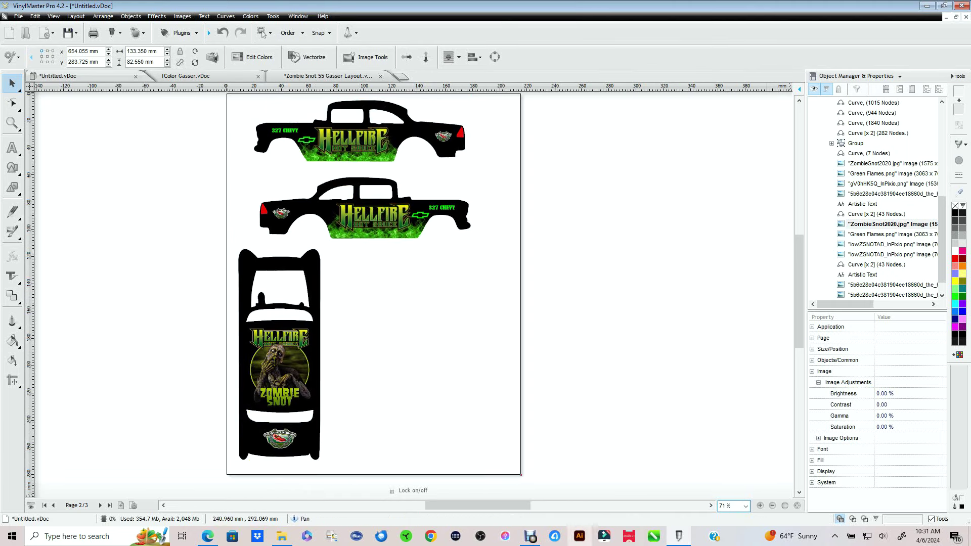
pyautogui.moveTo(522, 505); pyautogui.dragTo(518, 506)
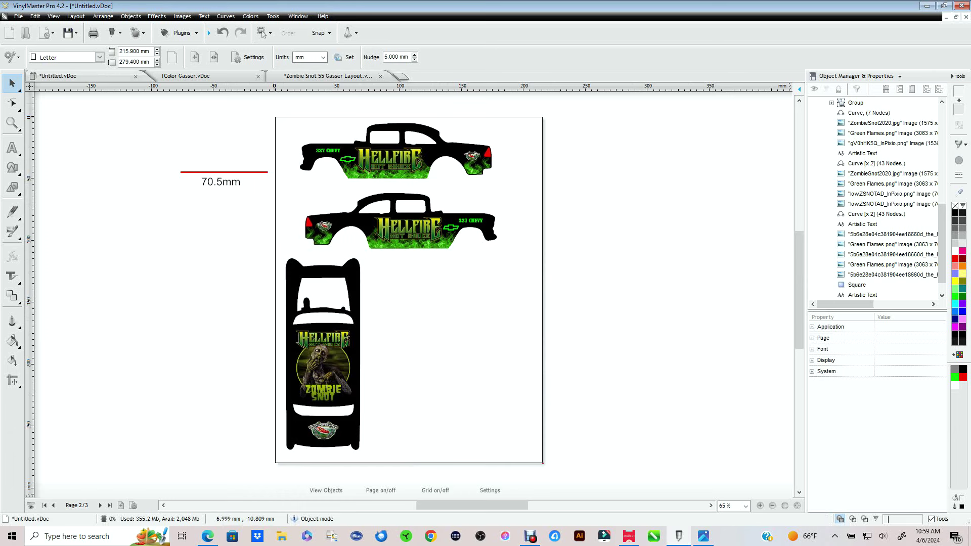
# Select all the artwork of the upper side-view car and set its width to 70.5 mm
pyautogui.moveTo(316, 128); pyautogui.dragTo(510, 185)
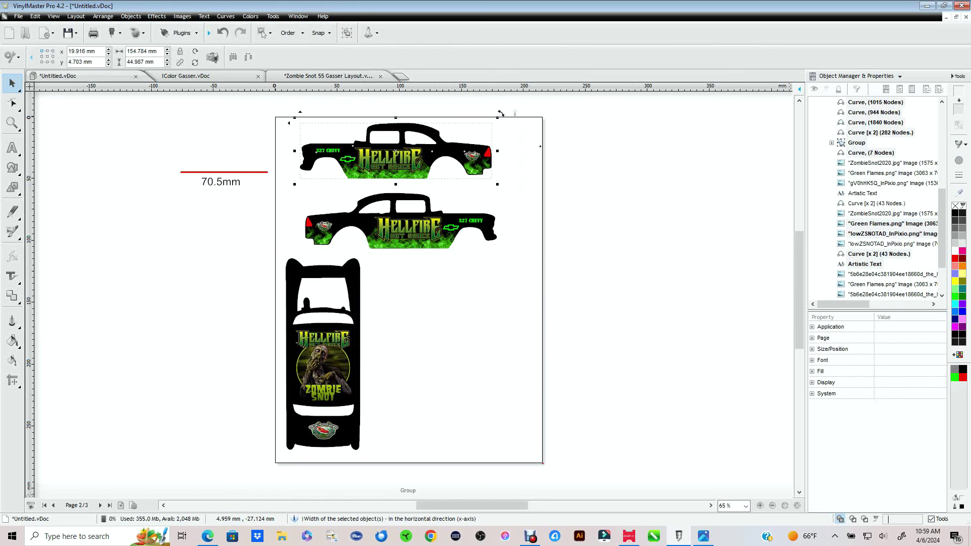
pyautogui.moveTo(134, 51); pyautogui.dragTo(122, 50)
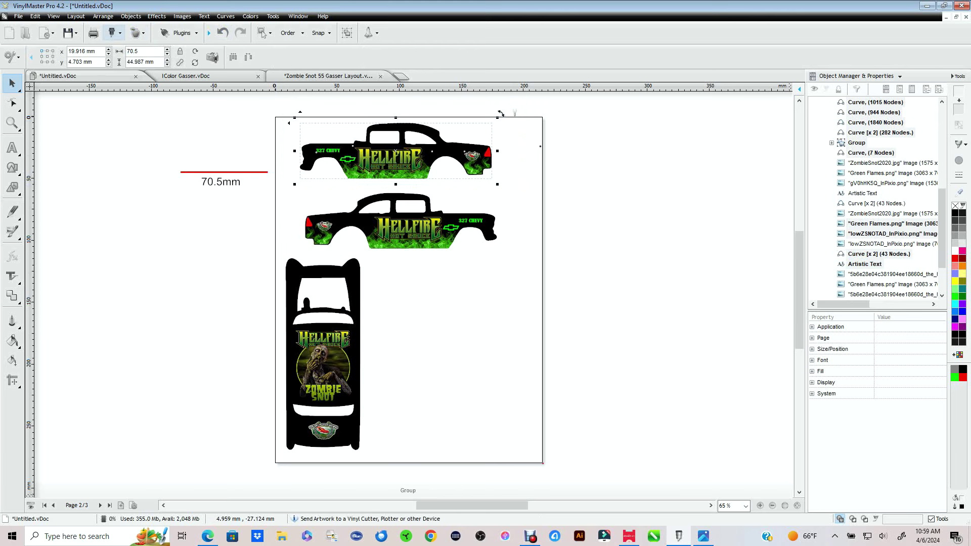
pyautogui.write('70.5')
pyautogui.press('Return')
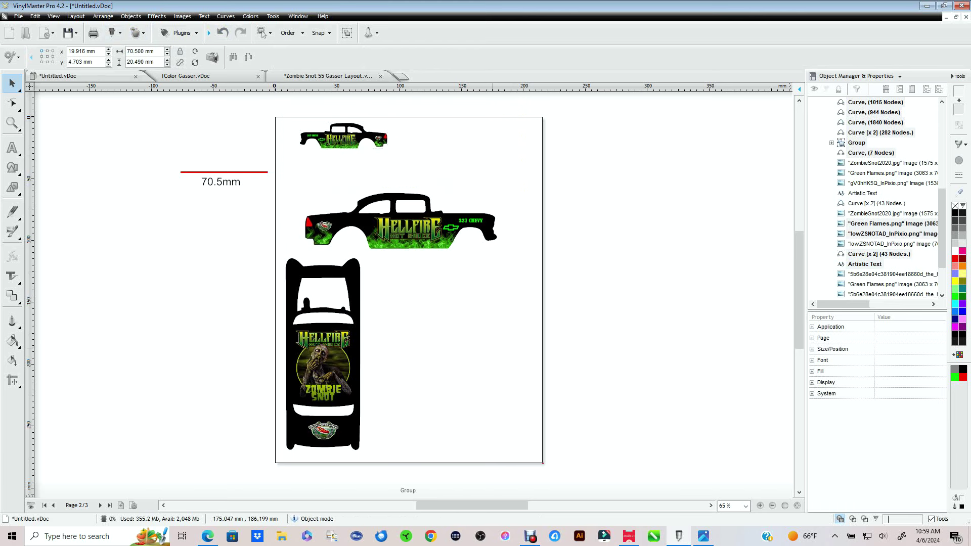
pyautogui.click(492, 348)
# Select all the artwork of the second side-view car and set its width to 70.5 mm
pyautogui.moveTo(286, 178); pyautogui.dragTo(523, 255)
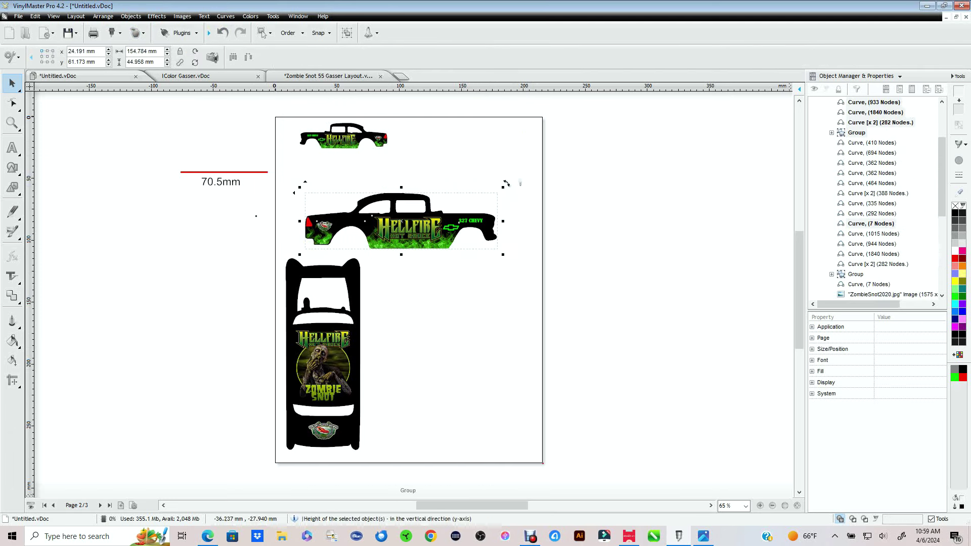
pyautogui.click(142, 51)
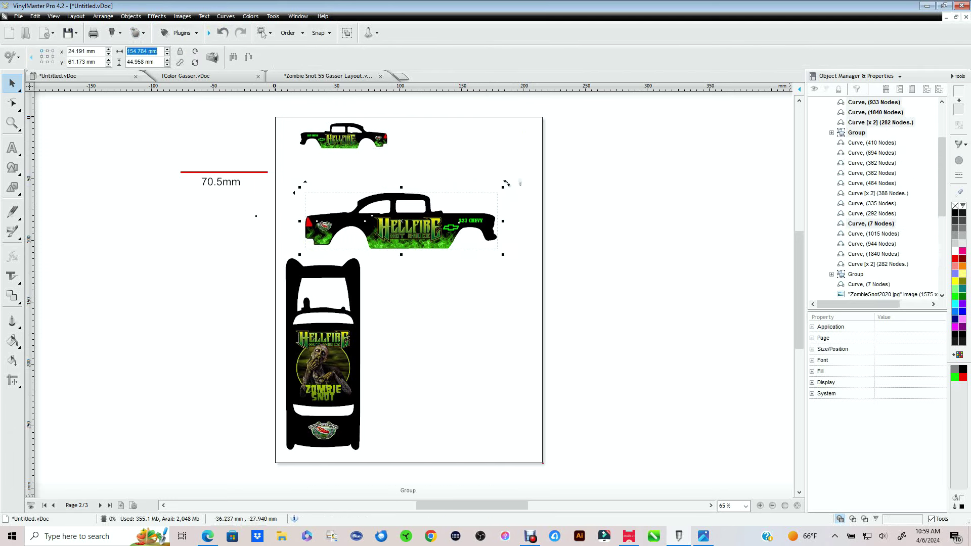
pyautogui.press('Return')
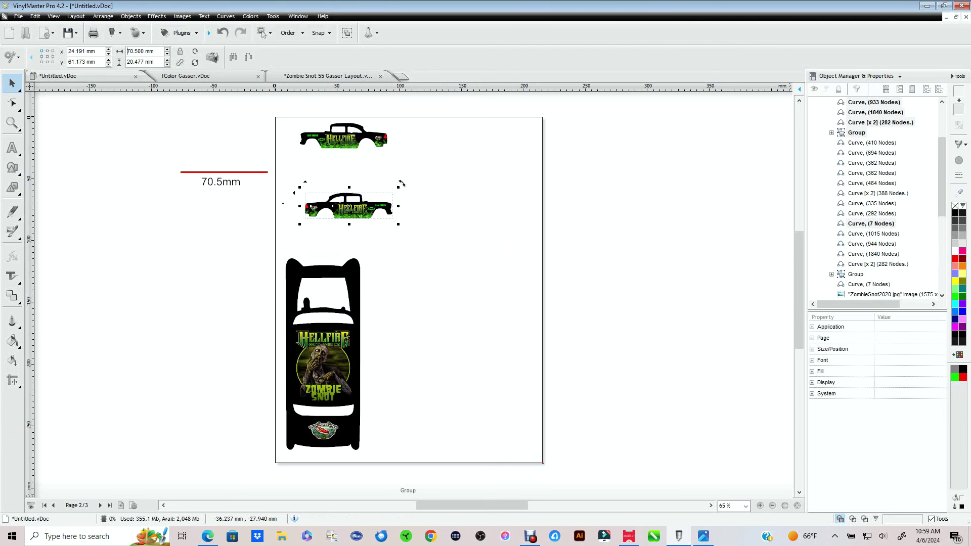
# Move the resized second car up so it sits directly beneath the upper car
pyautogui.click(474, 308)
pyautogui.moveTo(462, 258); pyautogui.dragTo(290, 181)
pyautogui.moveTo(351, 207); pyautogui.dragTo(345, 171)
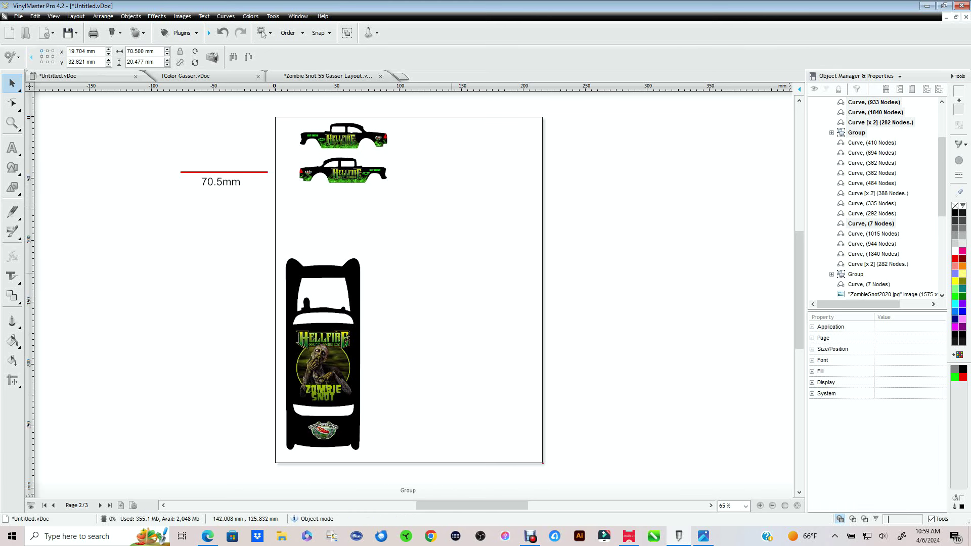
# Select all the artwork of the top-view car and set its height to 70.5 mm
pyautogui.moveTo(245, 241); pyautogui.dragTo(411, 461)
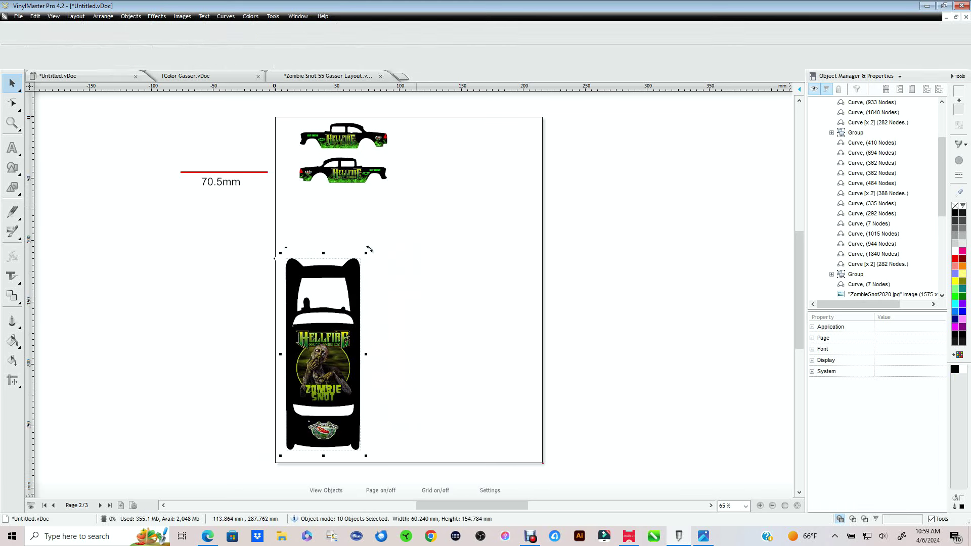
pyautogui.moveTo(159, 62); pyautogui.dragTo(104, 60)
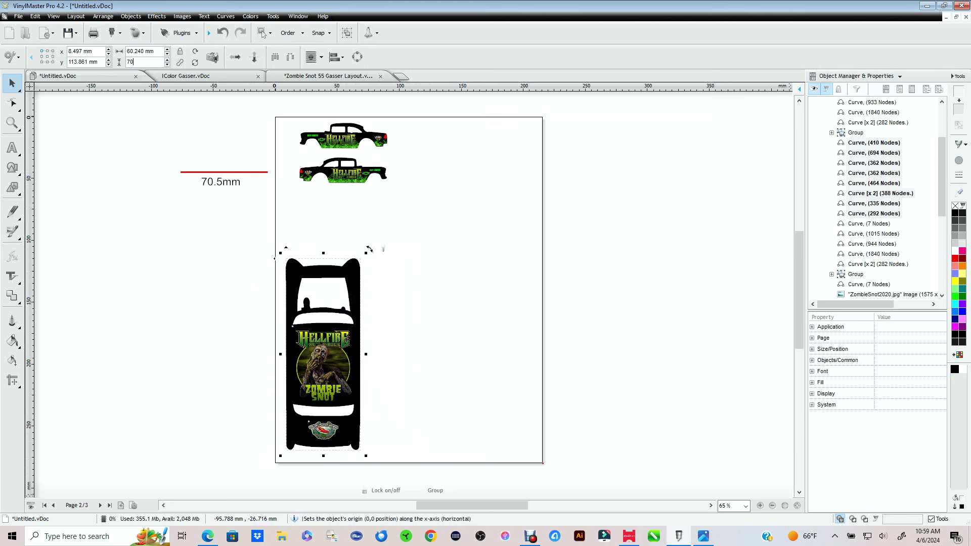
pyautogui.write('70.5')
pyautogui.press('Return')
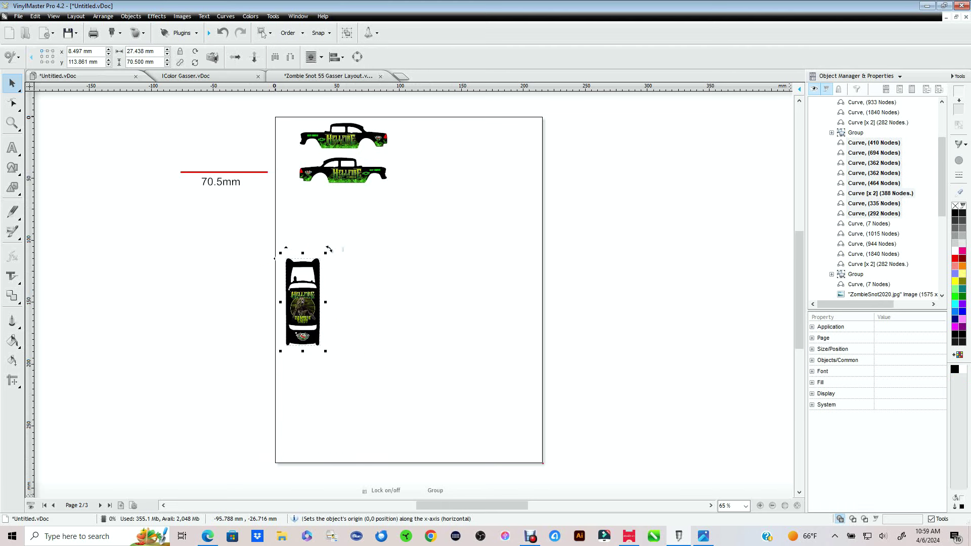
# Move the resized top-view car up beside the two side-view cars
pyautogui.moveTo(300, 308); pyautogui.dragTo(412, 169)
pyautogui.scroll(4, 404, 160)
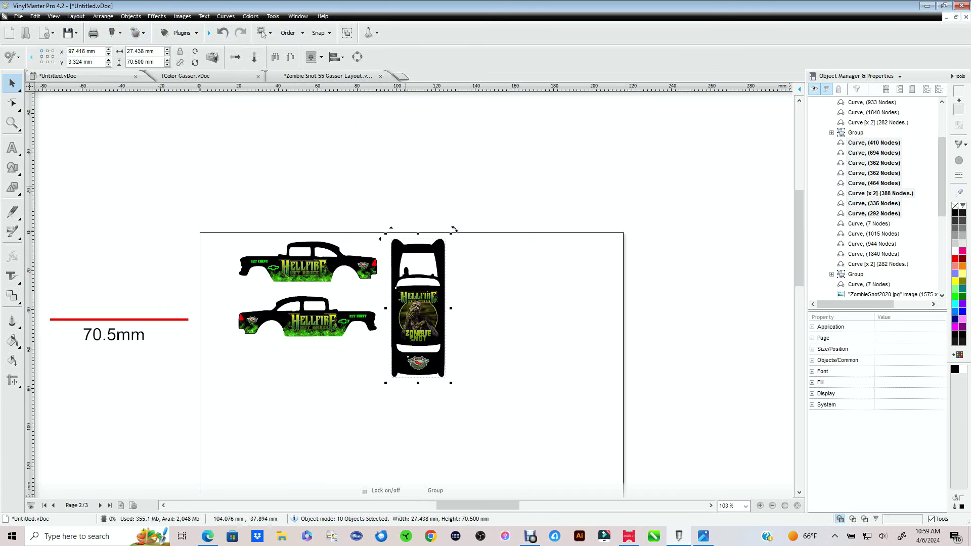
pyautogui.scroll(2, 454, 228)
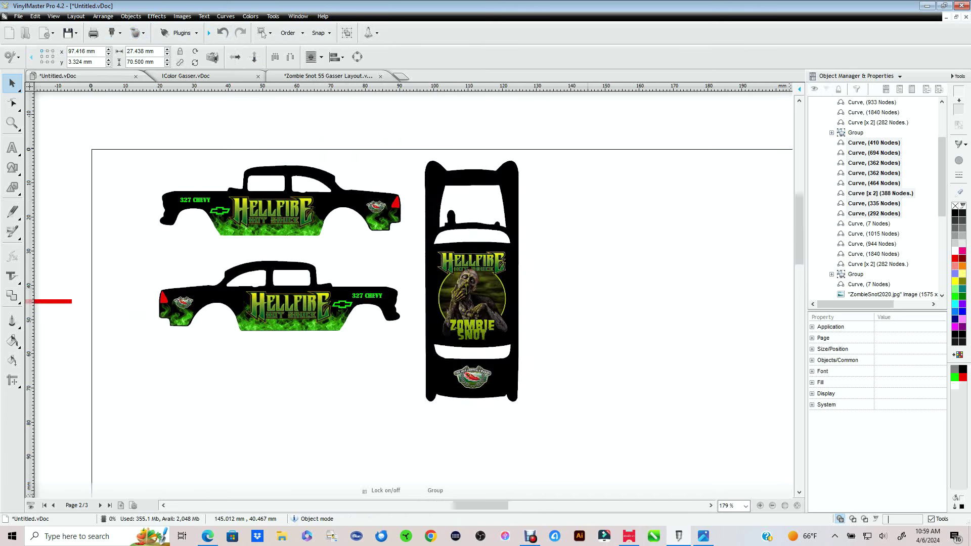
# Set the height of the Hellfire Zombie Snot image on the top-view car to 24 mm and recentre it on the black panel
pyautogui.click(474, 281)
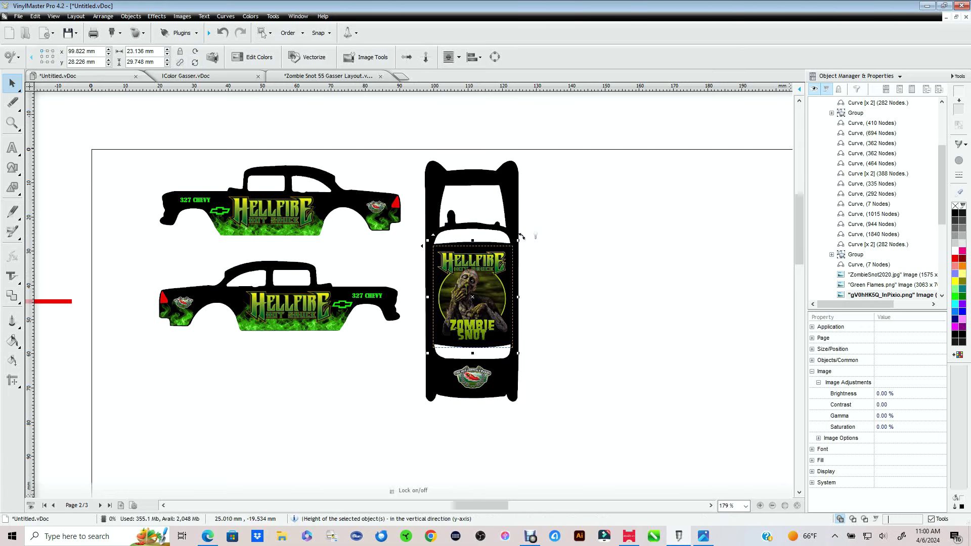
pyautogui.moveTo(153, 61); pyautogui.dragTo(126, 62)
pyautogui.write('24')
pyautogui.press('Return')
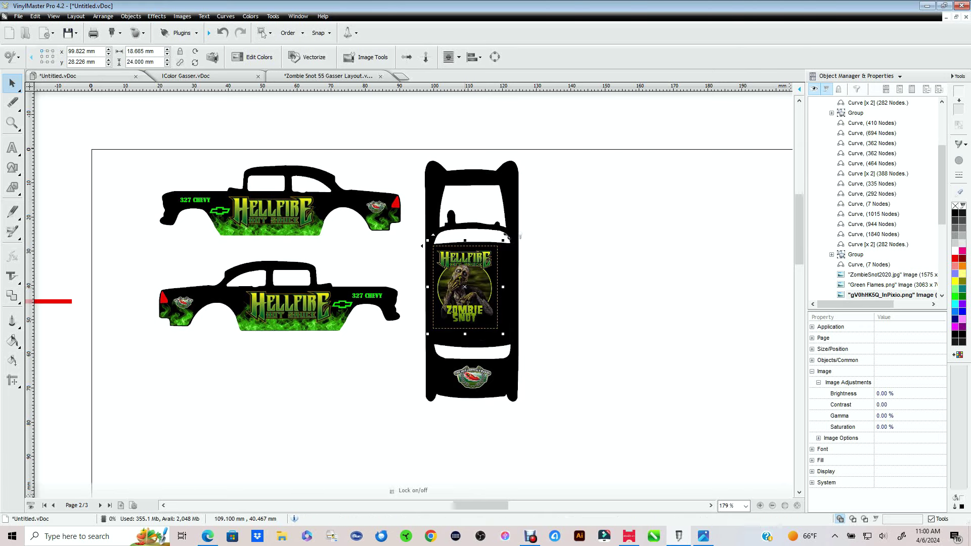
pyautogui.moveTo(467, 288); pyautogui.dragTo(474, 293)
pyautogui.click(559, 365)
pyautogui.click(473, 376)
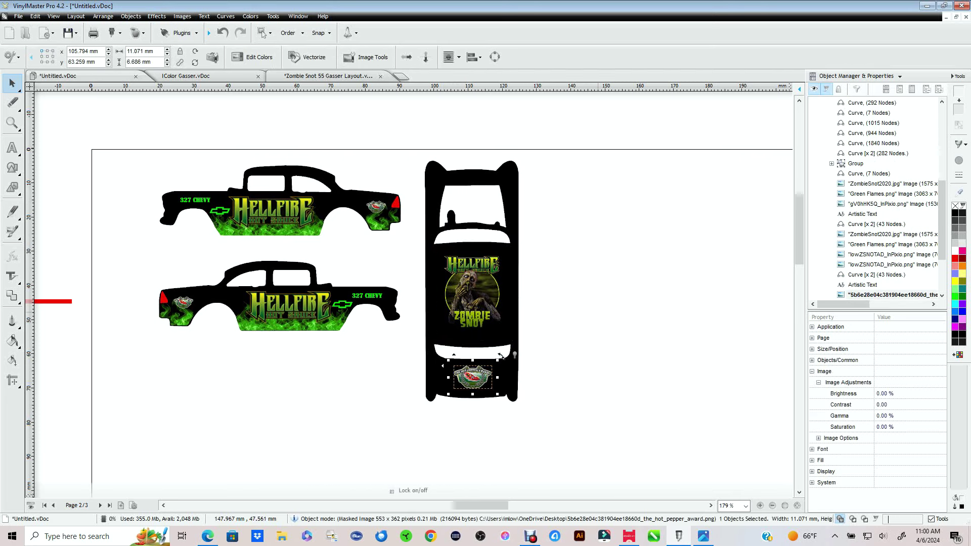
pyautogui.click(598, 312)
# Copy all three car views, add a new page to the document and paste them there
pyautogui.scroll(-4, 519, 307)
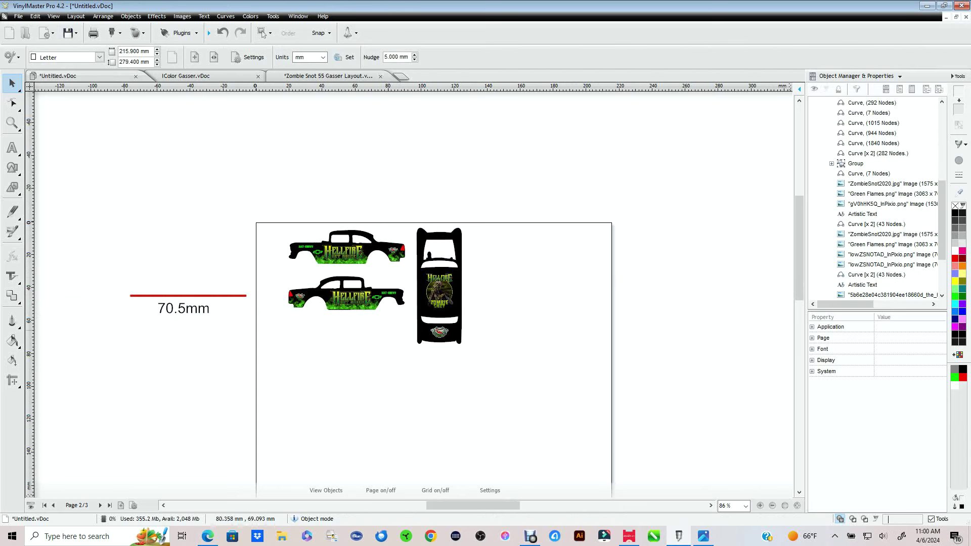
pyautogui.press('+')
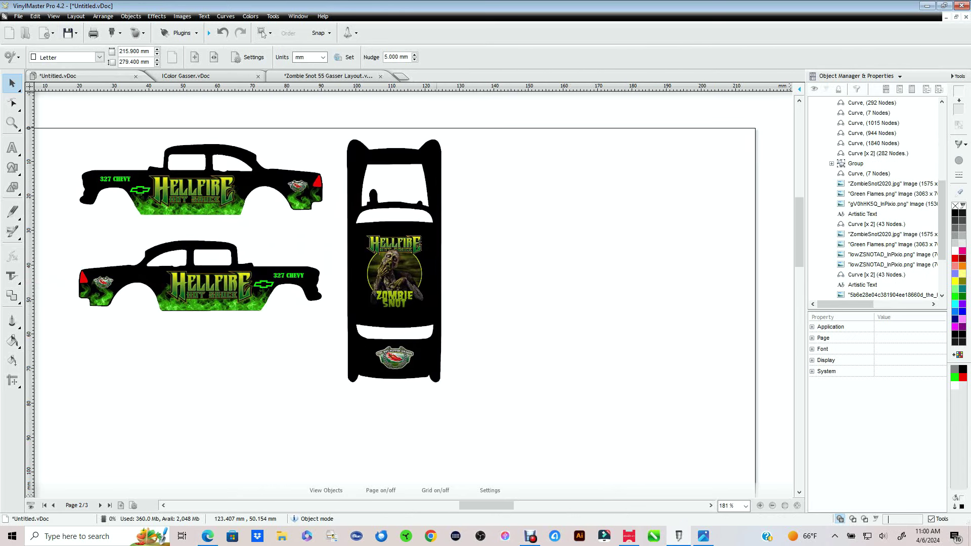
pyautogui.press('-')
pyautogui.moveTo(93, 136); pyautogui.dragTo(536, 401)
pyautogui.rightClick(403, 255)
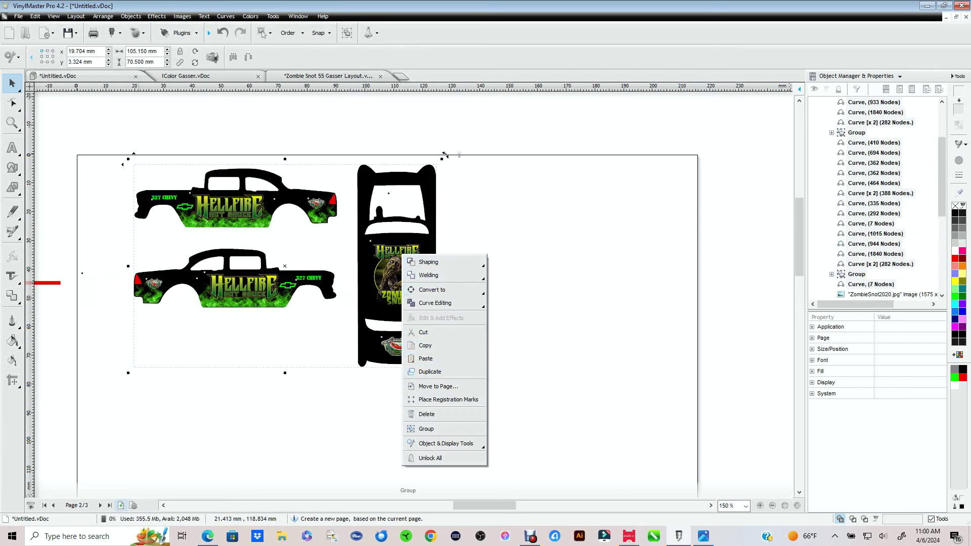
pyautogui.click(120, 505)
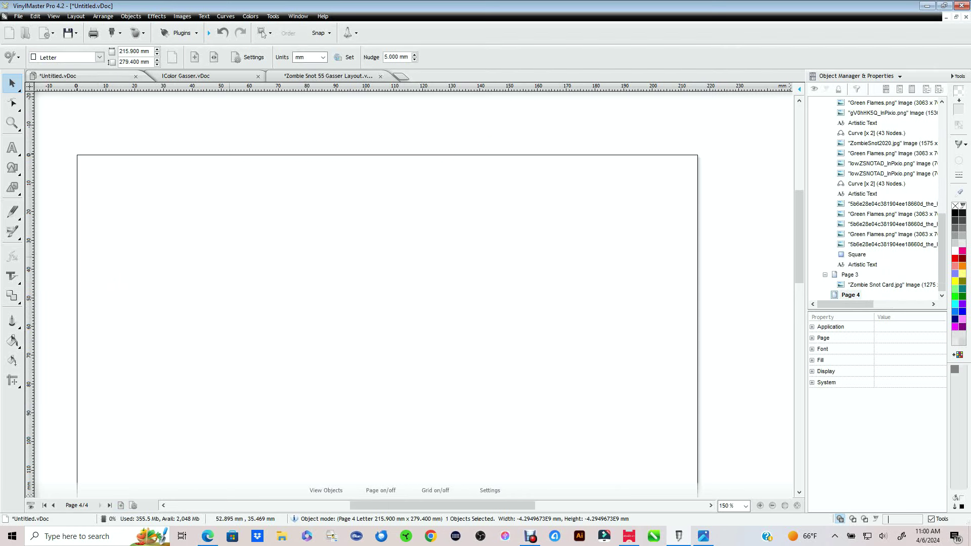
pyautogui.rightClick(391, 343)
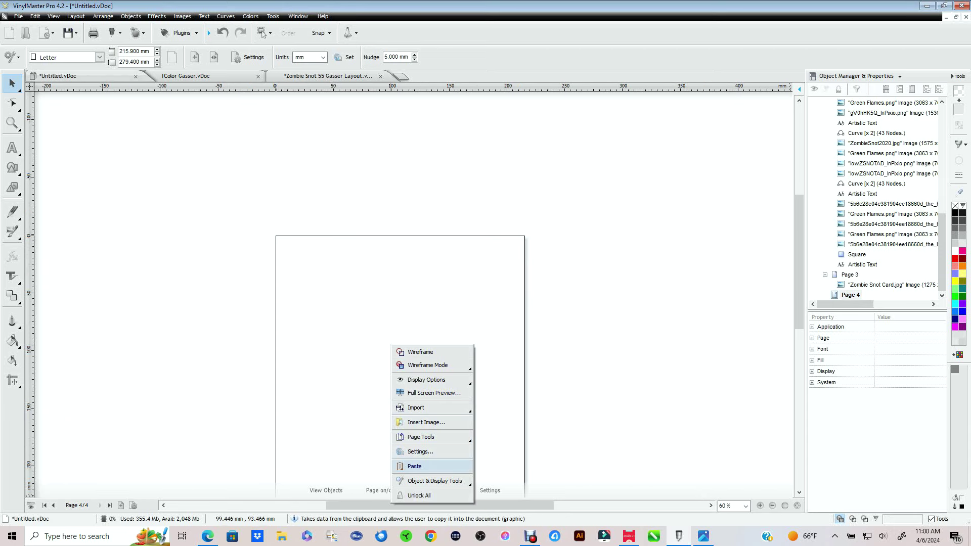
pyautogui.click(414, 465)
pyautogui.scroll(5, 332, 320)
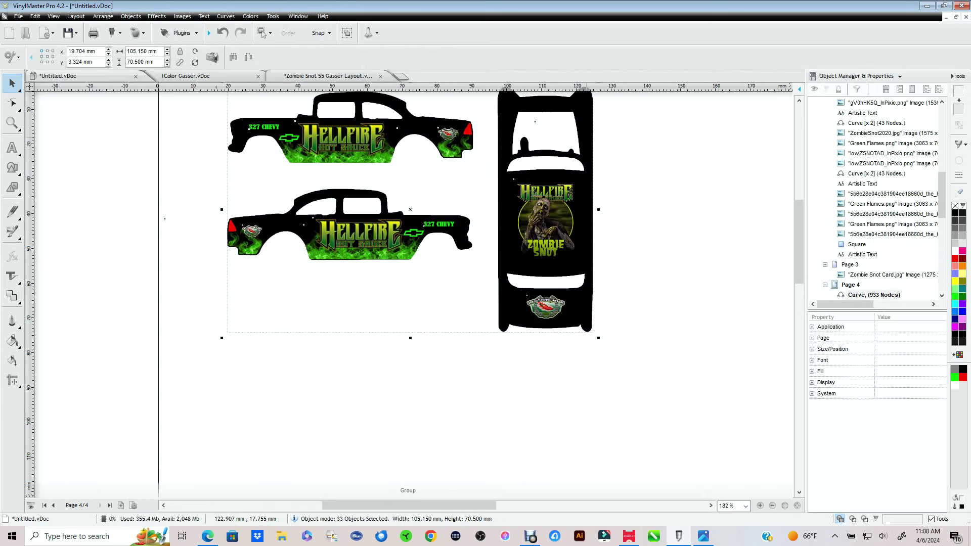
pyautogui.scroll(-5, 588, 139)
pyautogui.click(594, 220)
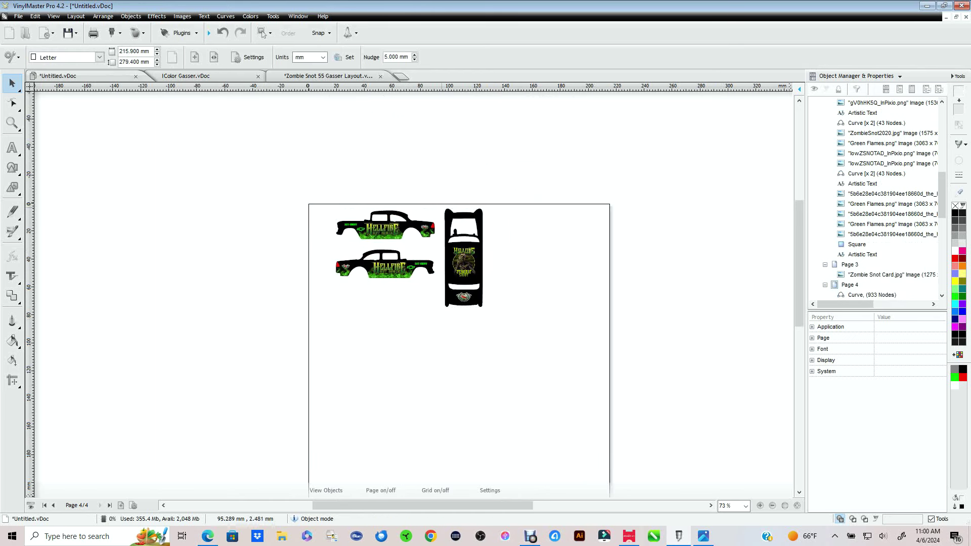
# Delete the top-view car's black body and window shapes on the new page, keeping its decal images
pyautogui.click(448, 212)
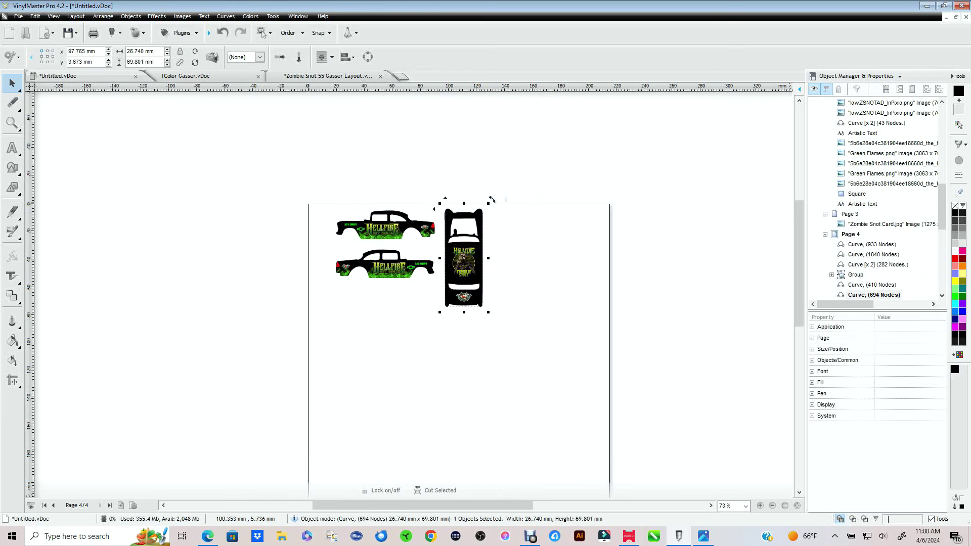
pyautogui.press('Delete')
pyautogui.click(452, 214)
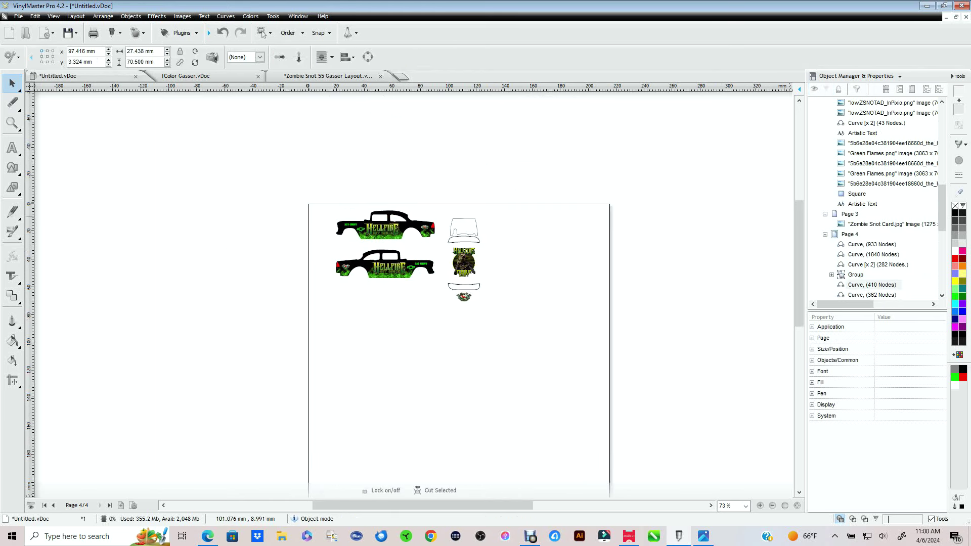
pyautogui.press('Delete')
pyautogui.moveTo(439, 199); pyautogui.dragTo(495, 248)
pyautogui.press('Delete')
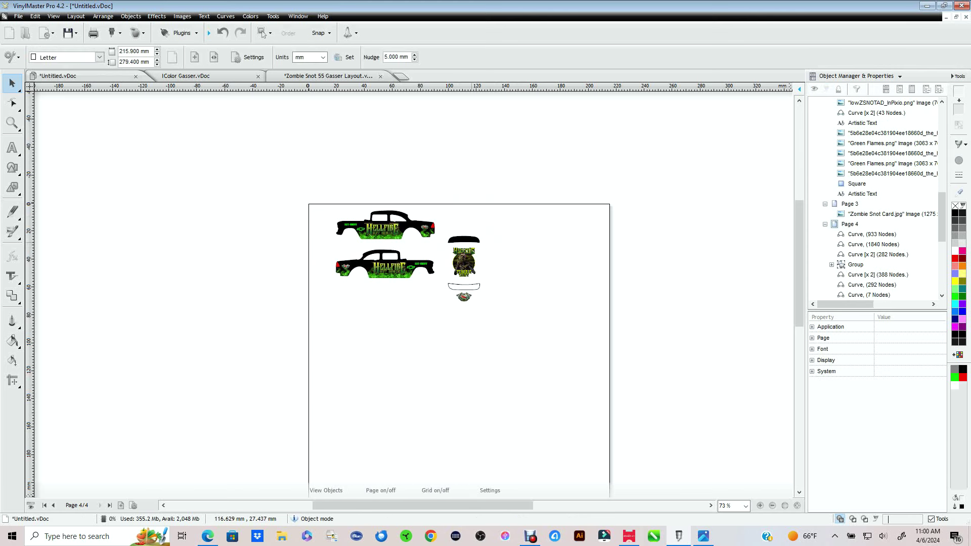
pyautogui.click(472, 242)
pyautogui.press('Delete')
# Move the Zombie Snot graphic and the pepper award badge up beside the side-view cars
pyautogui.click(460, 278)
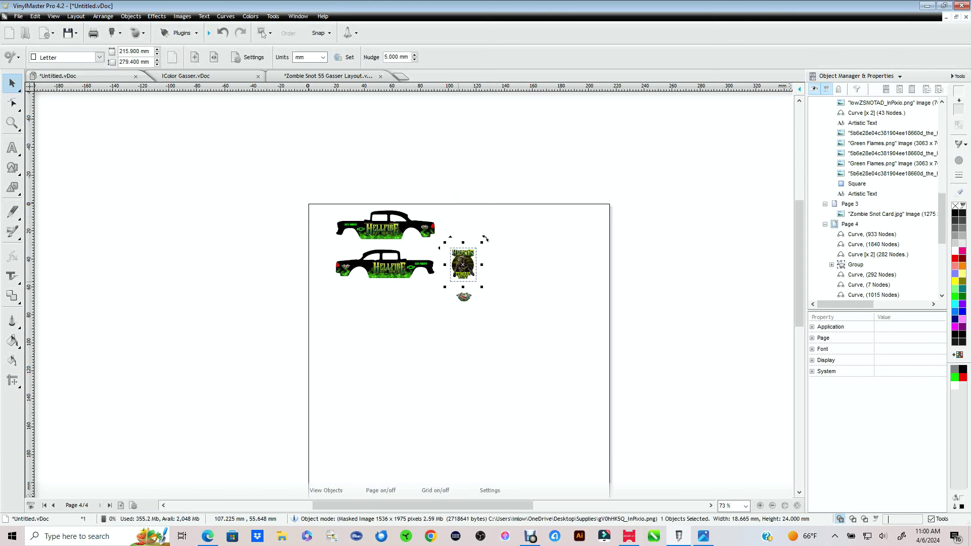
pyautogui.moveTo(464, 268)
pyautogui.mouseDown()
pyautogui.moveTo(465, 231)
pyautogui.moveTo(488, 292)
pyautogui.moveTo(463, 253)
pyautogui.mouseUp()
pyautogui.click(484, 230)
pyautogui.press('Delete')
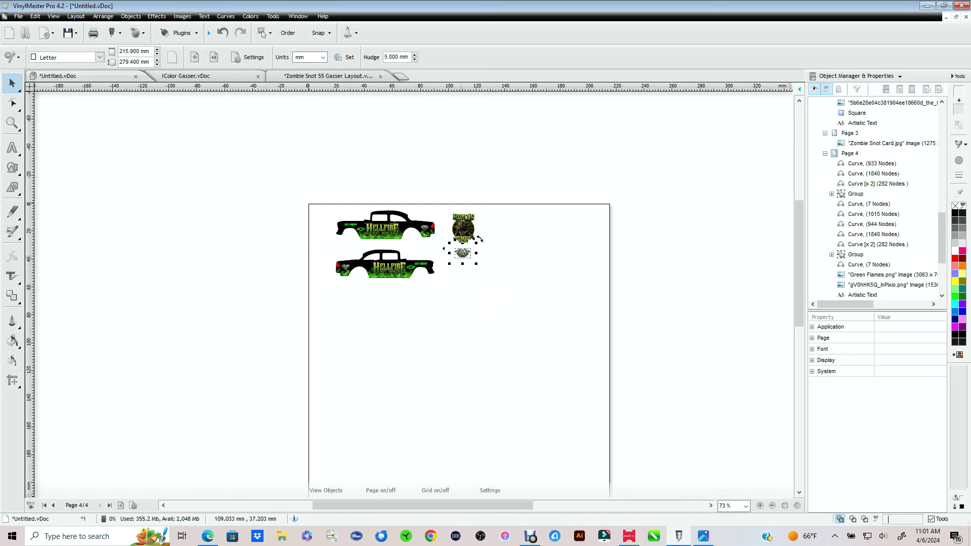
# Delete the upper side-view car's windows, black body shapes and red tail light, leaving only its decals
pyautogui.scroll(3, 527, 331)
pyautogui.click(322, 251)
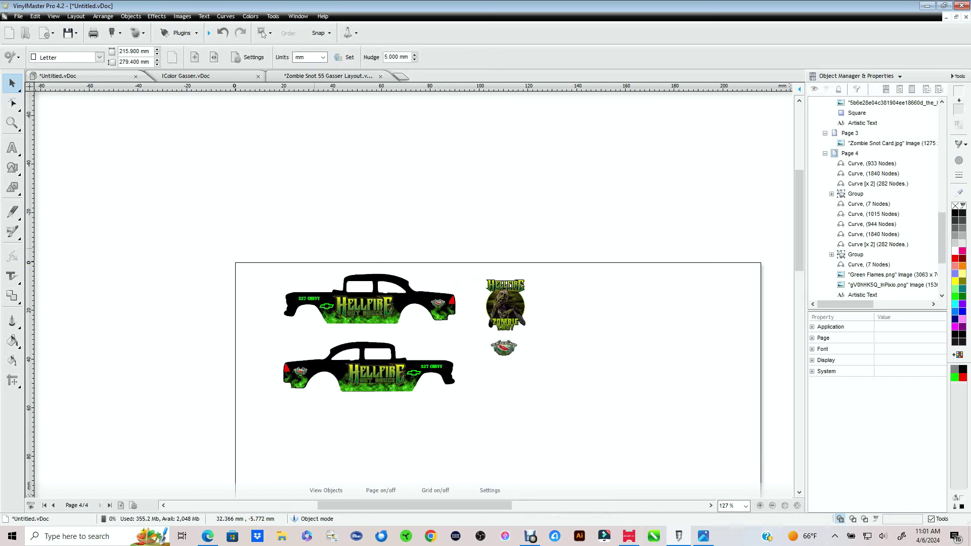
pyautogui.moveTo(320, 252); pyautogui.dragTo(418, 298)
pyautogui.press('Delete')
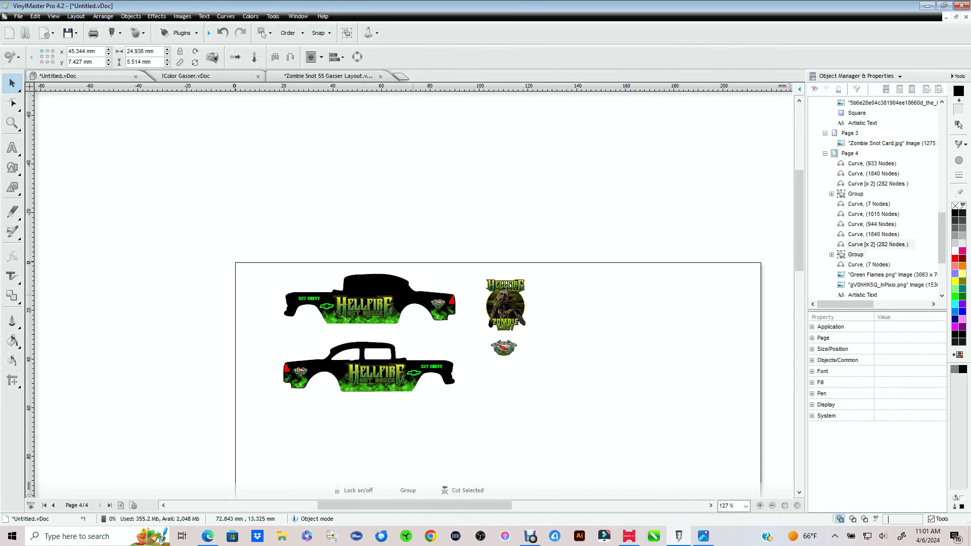
pyautogui.click(398, 285)
pyautogui.press('Delete')
pyautogui.click(439, 301)
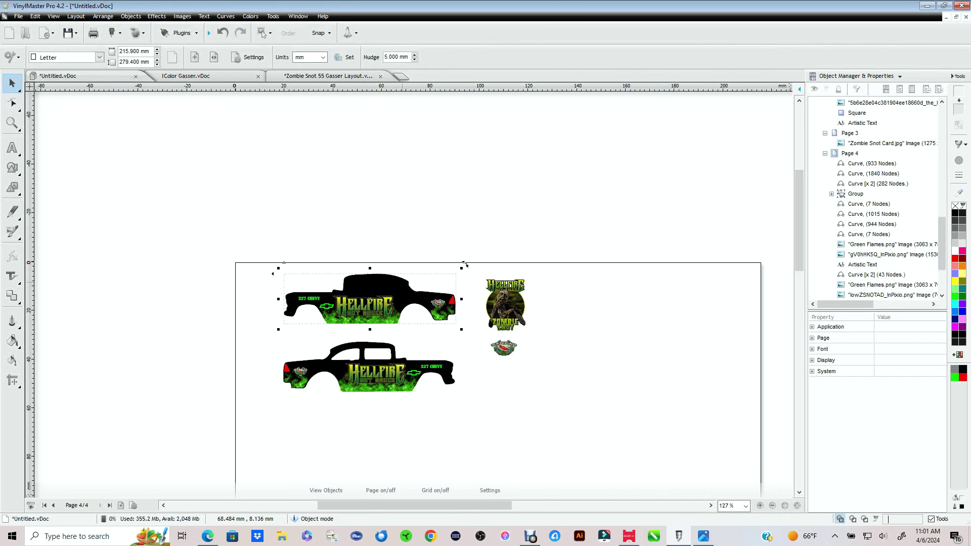
pyautogui.press('Delete')
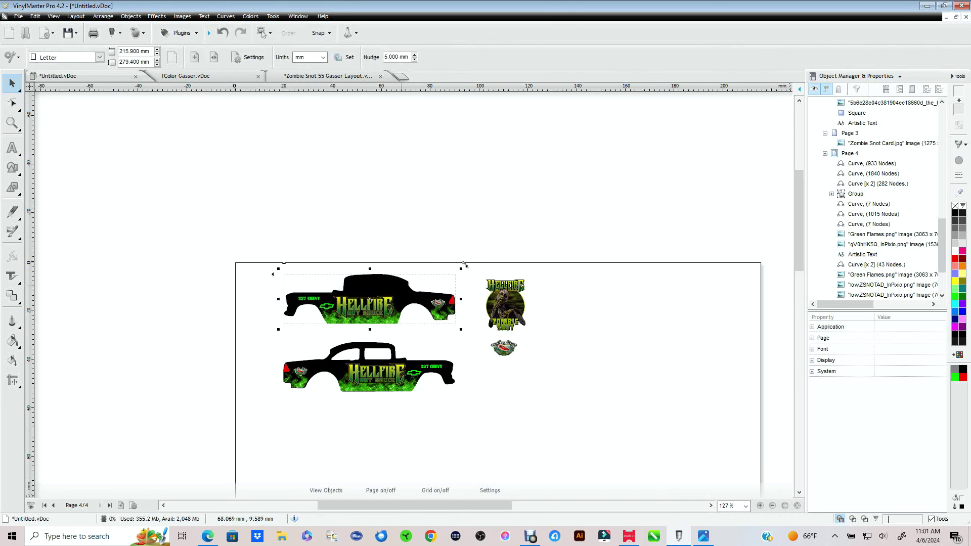
pyautogui.press('Delete')
pyautogui.click(453, 300)
pyautogui.press('Delete')
# Delete the lower side-view car's black body, window shapes and red tail light, leaving only its decals
pyautogui.click(450, 369)
pyautogui.press('Delete')
pyautogui.click(369, 352)
pyautogui.press('Delete')
pyautogui.click(368, 351)
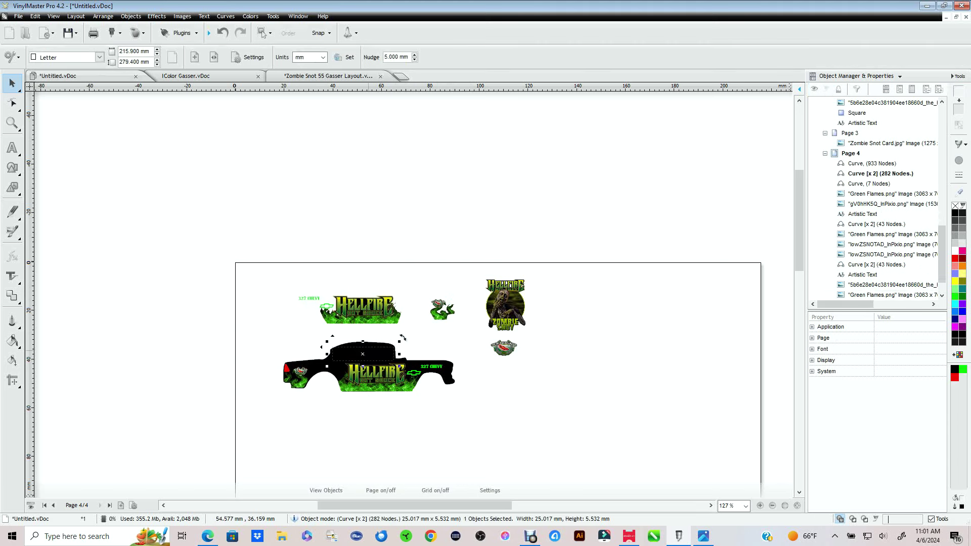
pyautogui.press('Delete')
pyautogui.click(375, 352)
pyautogui.press('Delete')
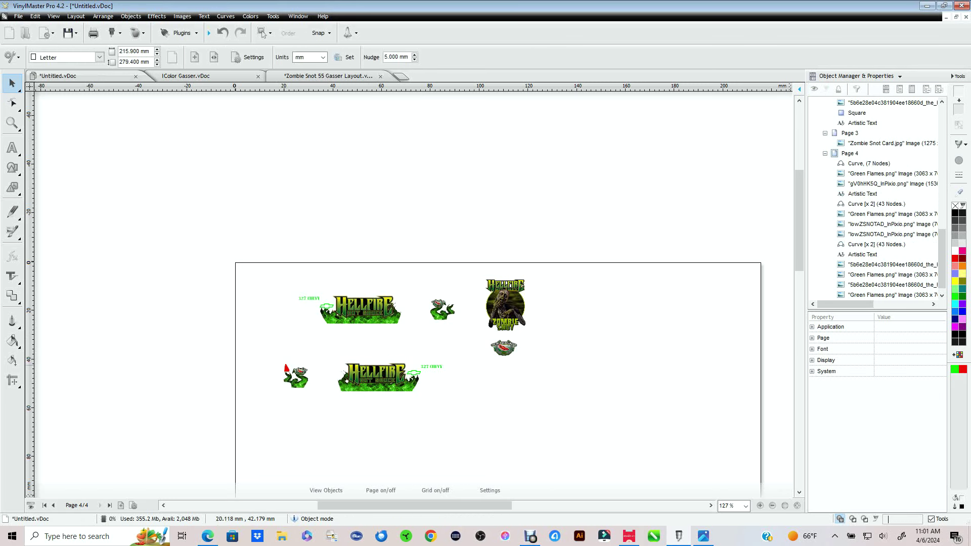
pyautogui.click(286, 368)
pyautogui.press('Delete')
# Group the lower car's decals, and group the upper car's decals as a separate set
pyautogui.moveTo(246, 345); pyautogui.dragTo(470, 436)
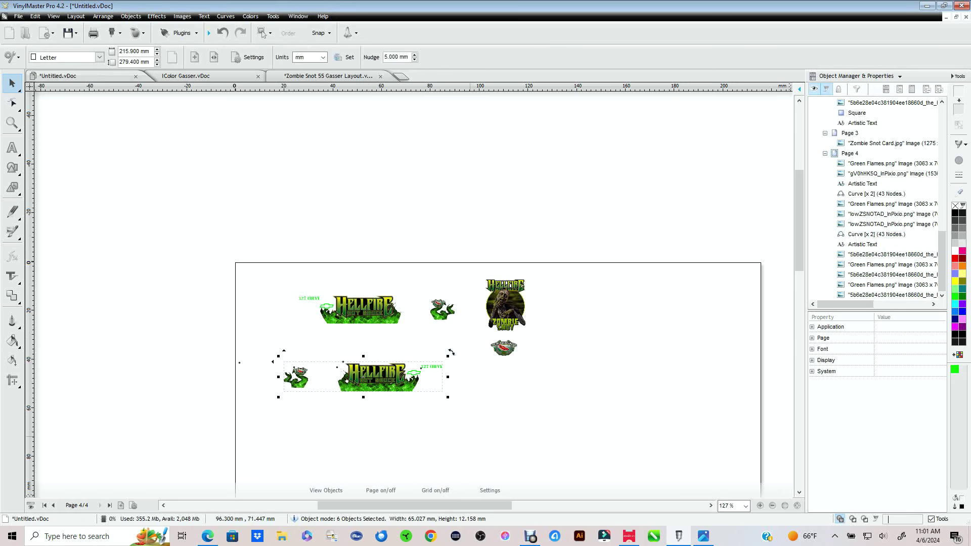
pyautogui.rightClick(403, 377)
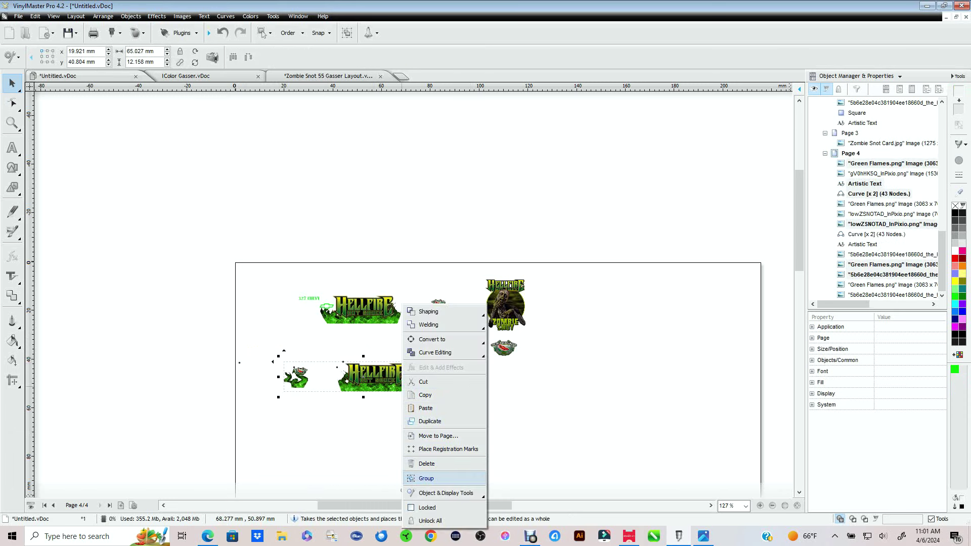
pyautogui.click(426, 478)
pyautogui.moveTo(258, 358); pyautogui.dragTo(463, 284)
pyautogui.rightClick(395, 305)
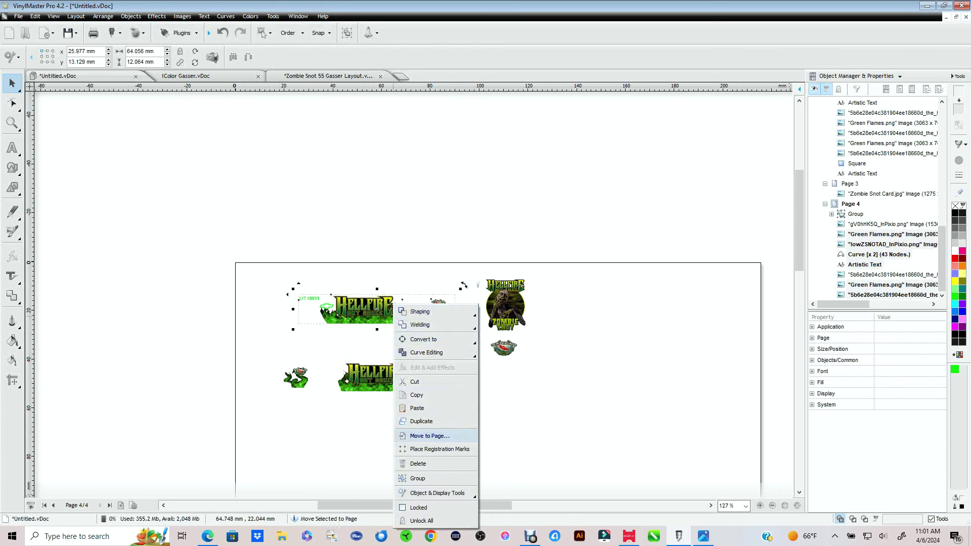
pyautogui.click(417, 478)
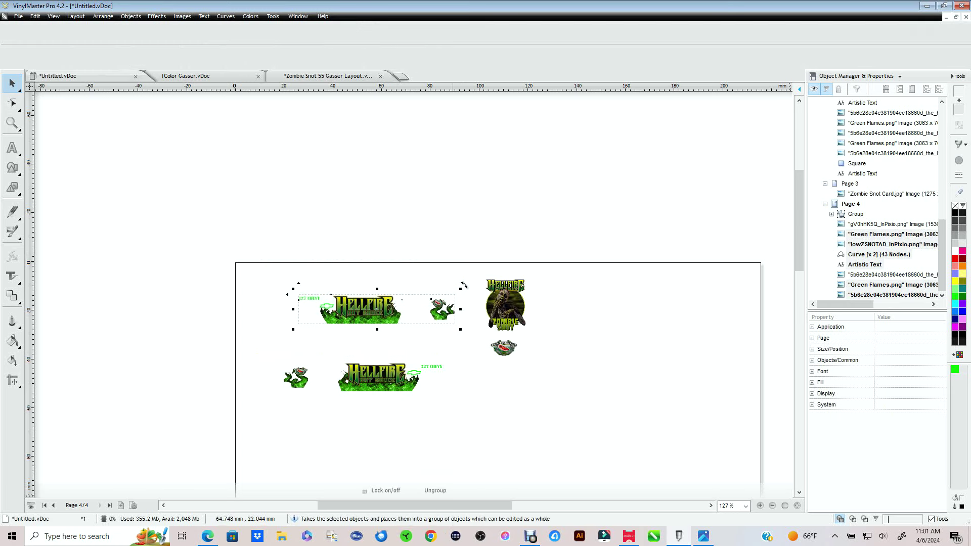
# Move both decal groups, the Zombie Snot graphic and the badge closer to the page's upper-left corner
pyautogui.moveTo(364, 310); pyautogui.dragTo(343, 294)
pyautogui.click(269, 336)
pyautogui.moveTo(268, 336); pyautogui.dragTo(460, 436)
pyautogui.moveTo(360, 376); pyautogui.dragTo(335, 341)
pyautogui.moveTo(469, 259); pyautogui.dragTo(567, 380)
pyautogui.moveTo(538, 266); pyautogui.dragTo(495, 264)
pyautogui.click(552, 331)
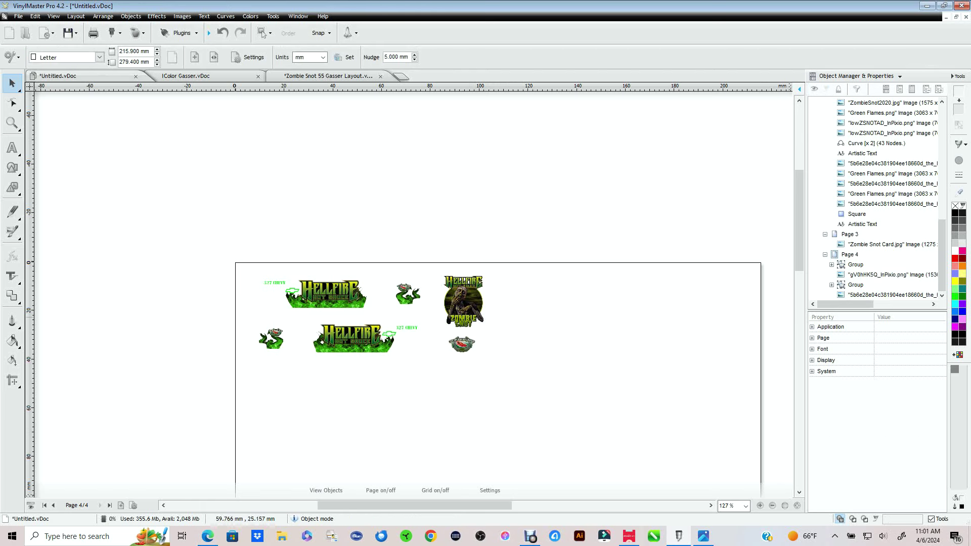
# Select all the decals and print the current page once at actual size (100%) on the HP ColorLaserJet
pyautogui.scroll(2, 490, 316)
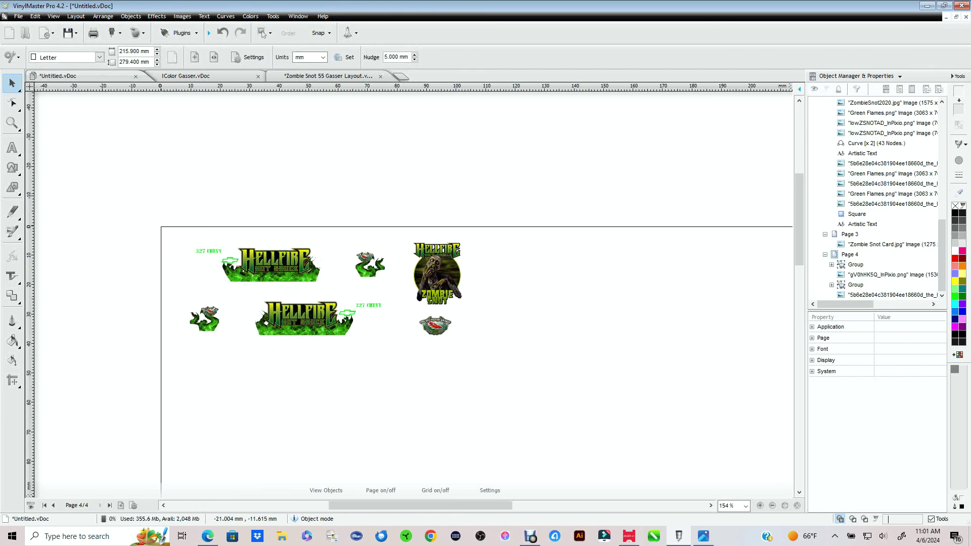
pyautogui.moveTo(112, 201); pyautogui.dragTo(609, 430)
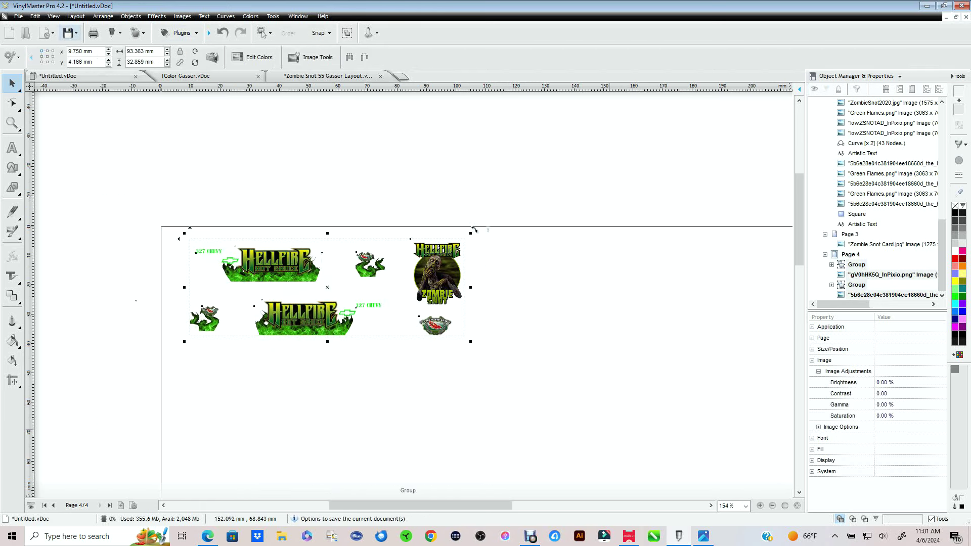
pyautogui.click(94, 33)
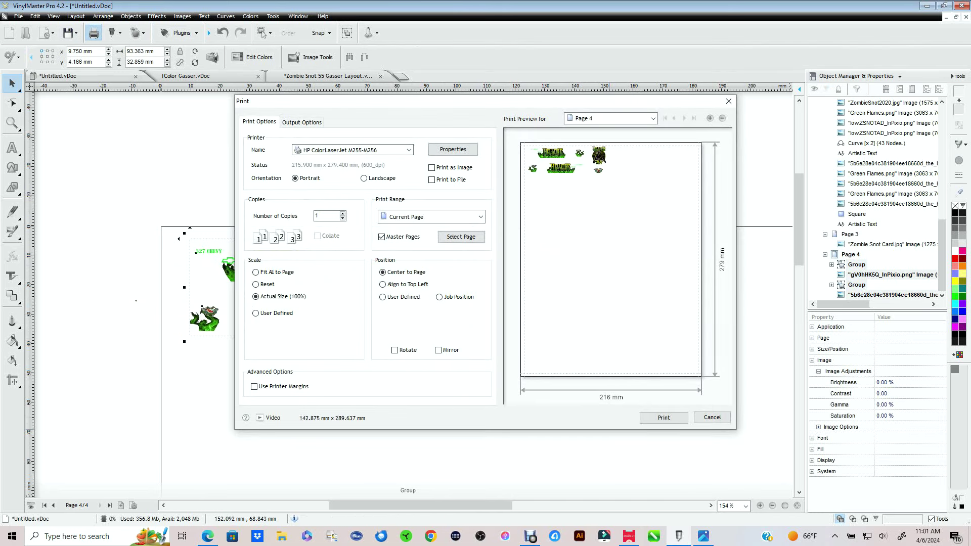
pyautogui.click(665, 419)
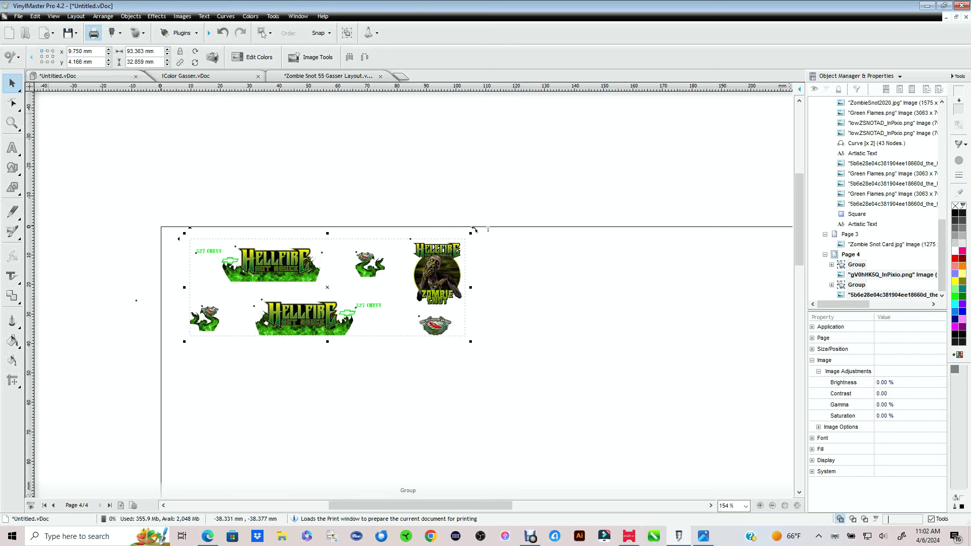
pyautogui.click(94, 33)
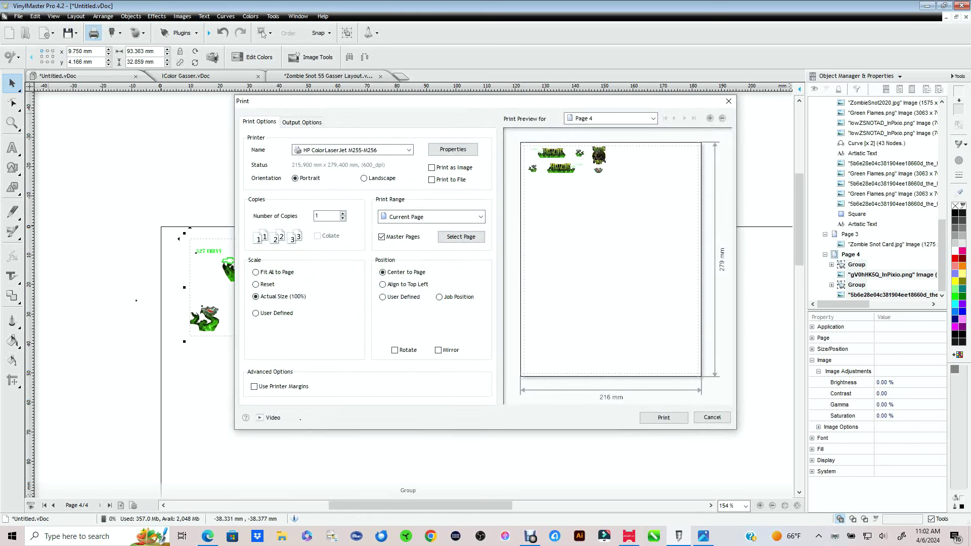
pyautogui.click(711, 417)
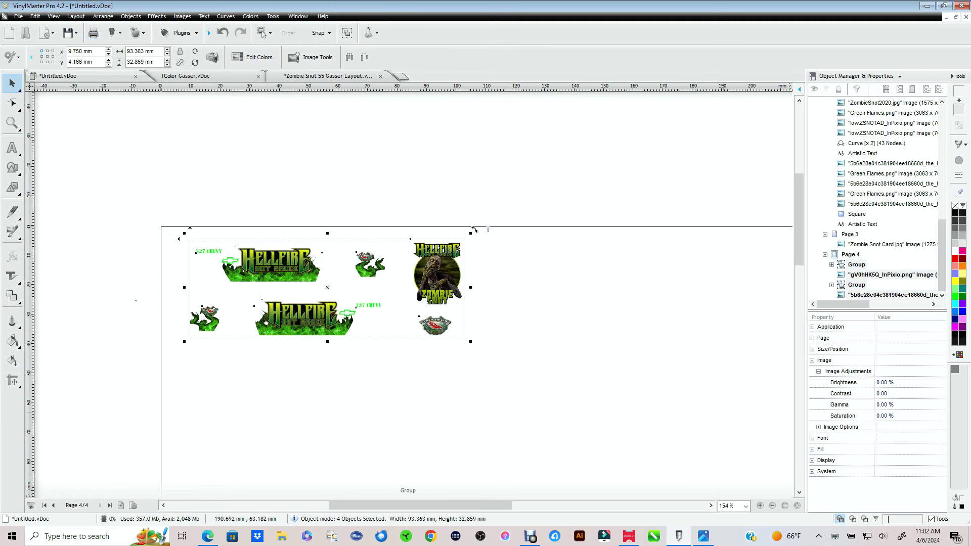